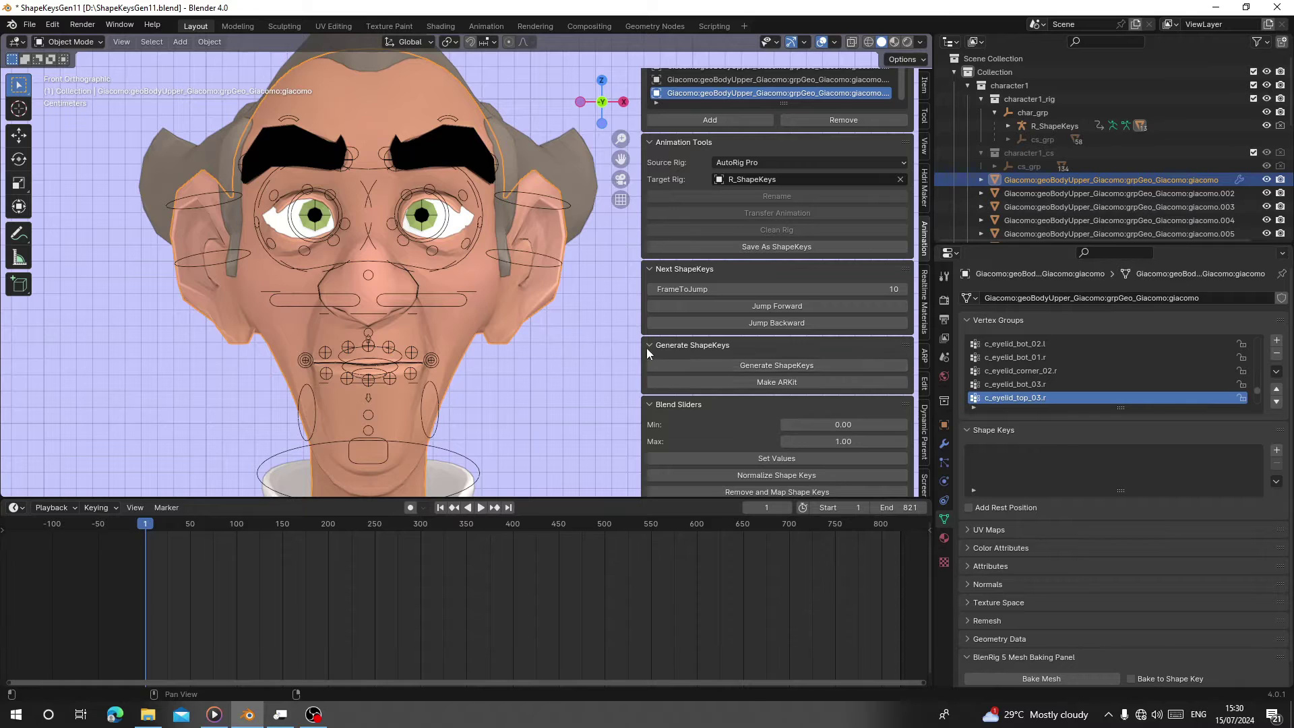
# Generate shape keys for the registered face objects and run Make ARKit.
pyautogui.click(703, 365)
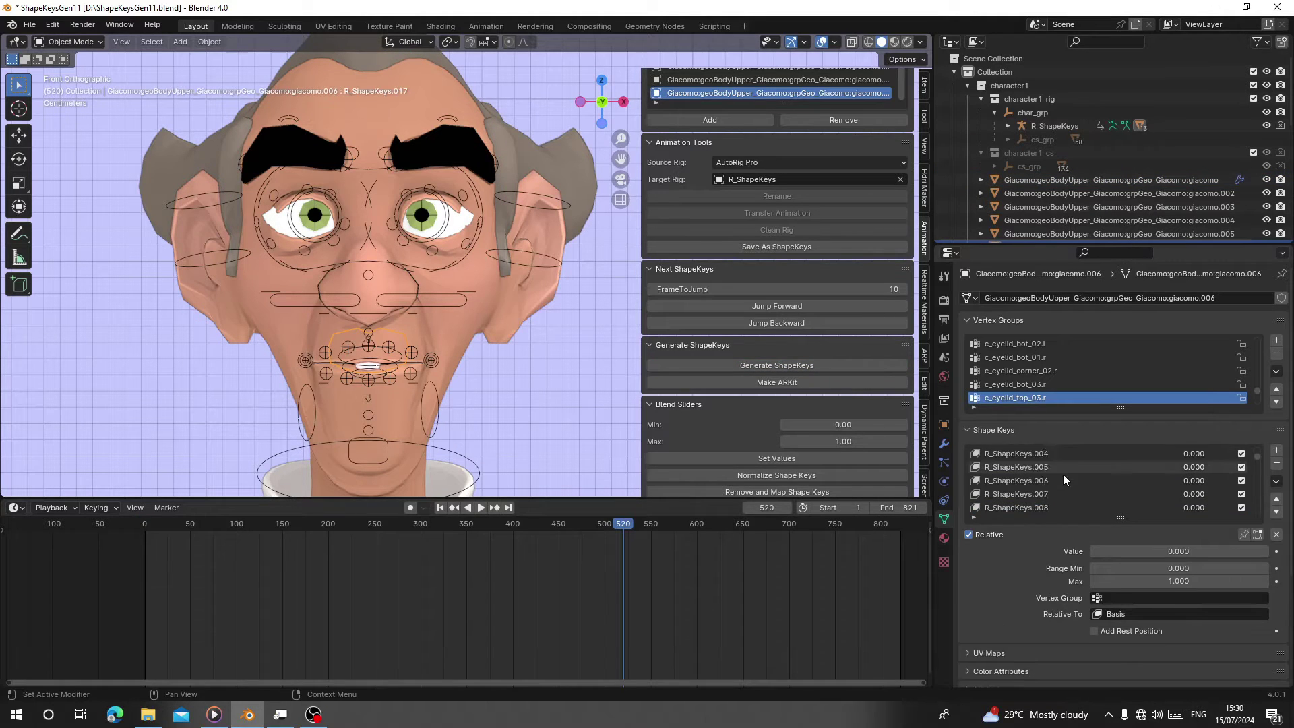
pyautogui.click(758, 382)
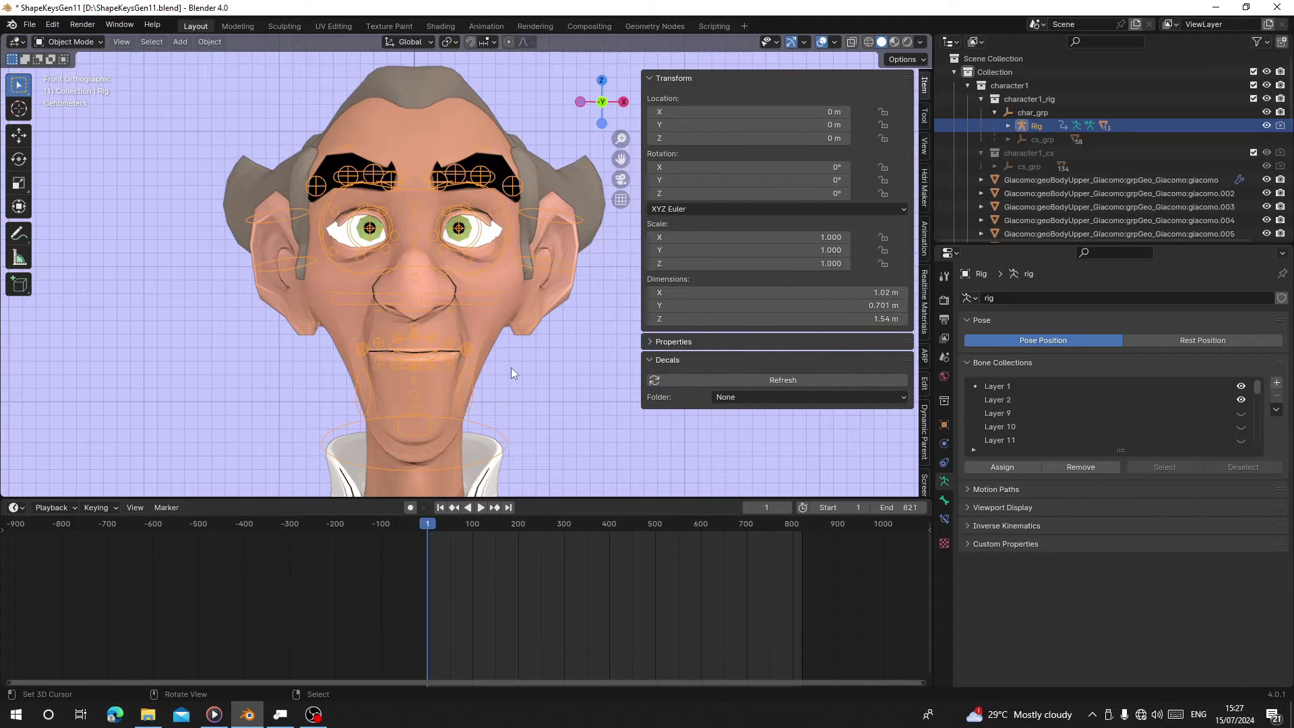
# Switch to File Explorer, extract ShapeKeyGenV3 Extract First.zip into its own folder and open that folder.
pyautogui.click(148, 714)
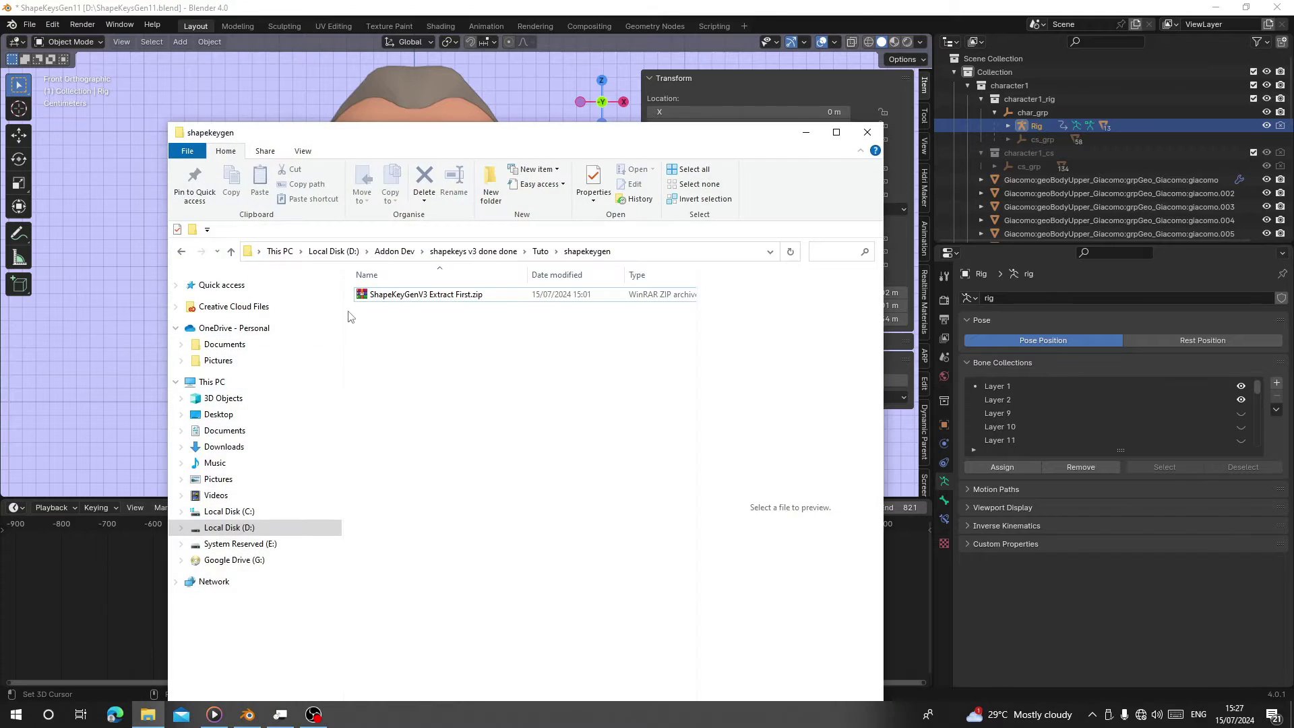
pyautogui.rightClick(404, 307)
pyautogui.rightClick(384, 294)
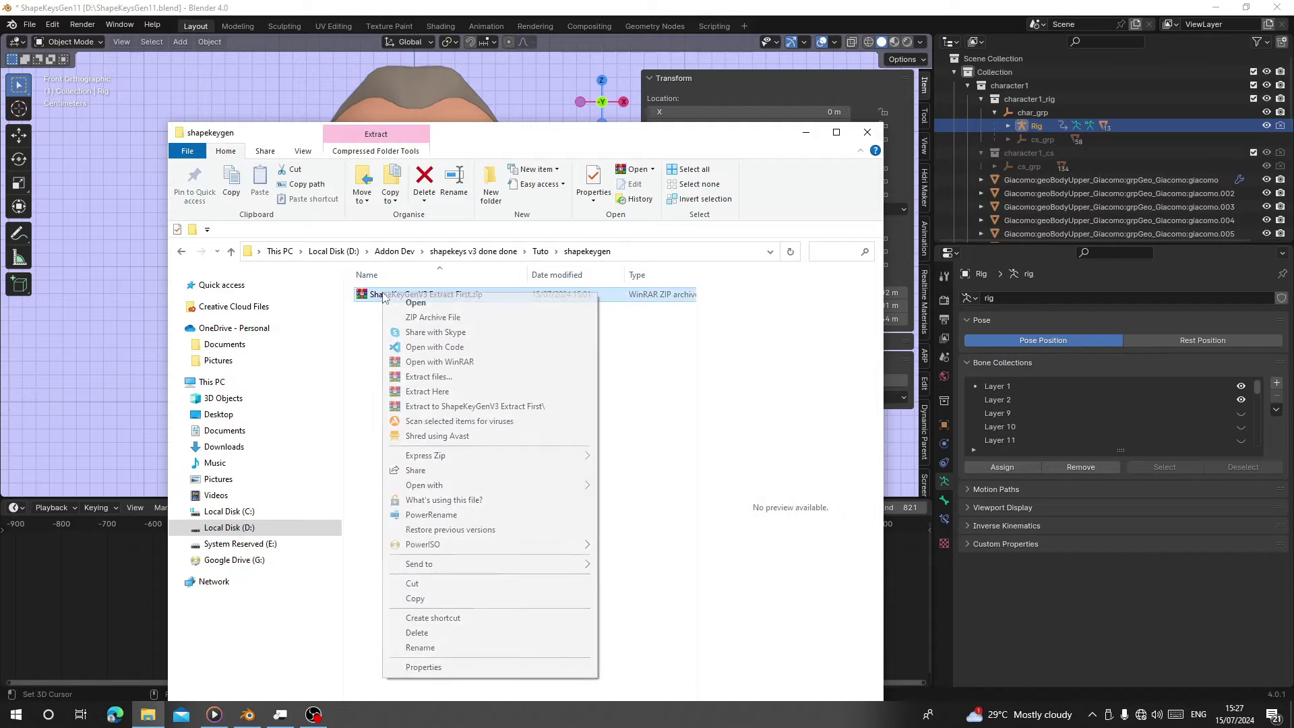
pyautogui.click(416, 407)
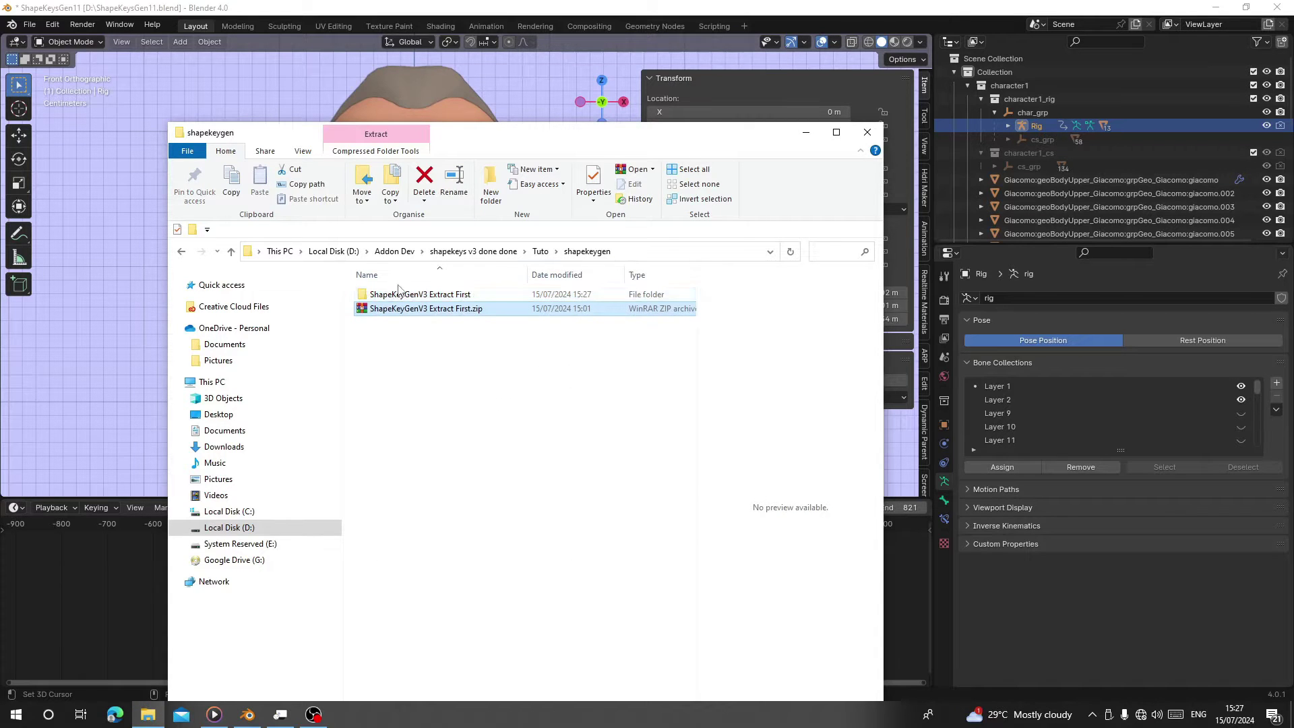
pyautogui.doubleClick(404, 296)
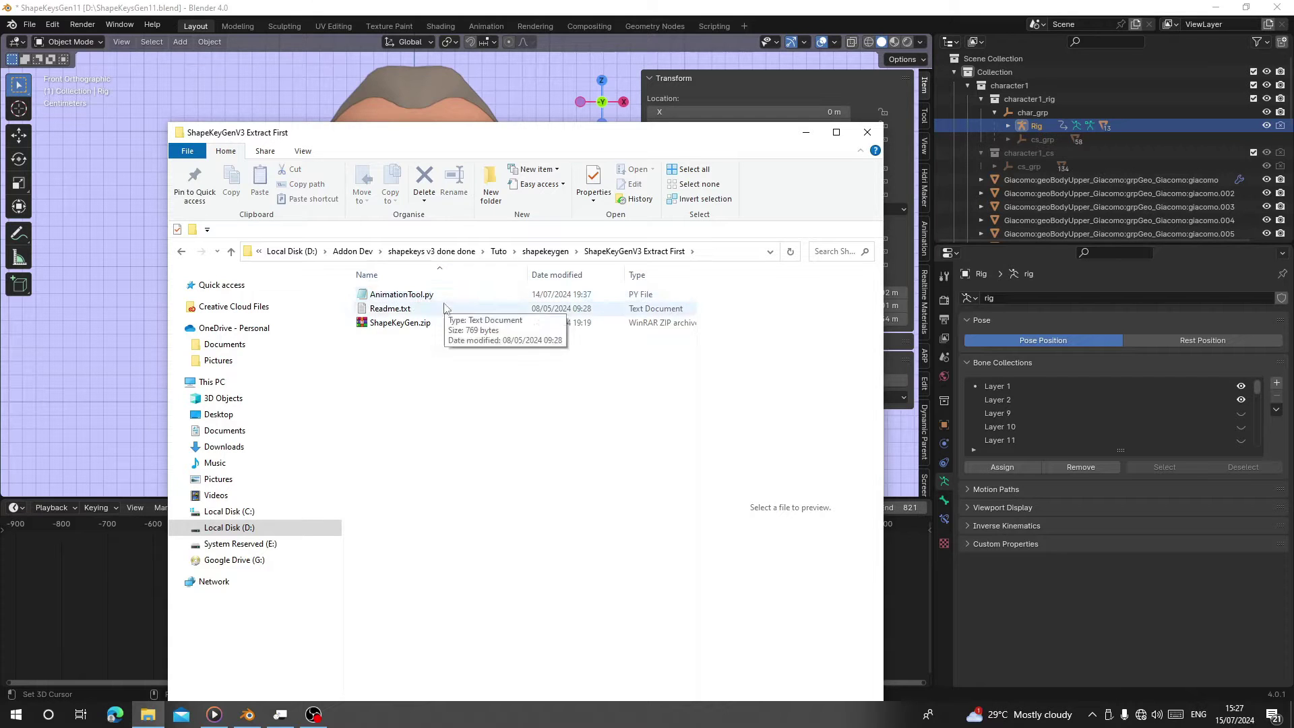
# Copy the path of the ShapeKeyGenV3 Extract First folder and return to Blender.
pyautogui.rightClick(708, 252)
pyautogui.click(721, 272)
pyautogui.click(73, 13)
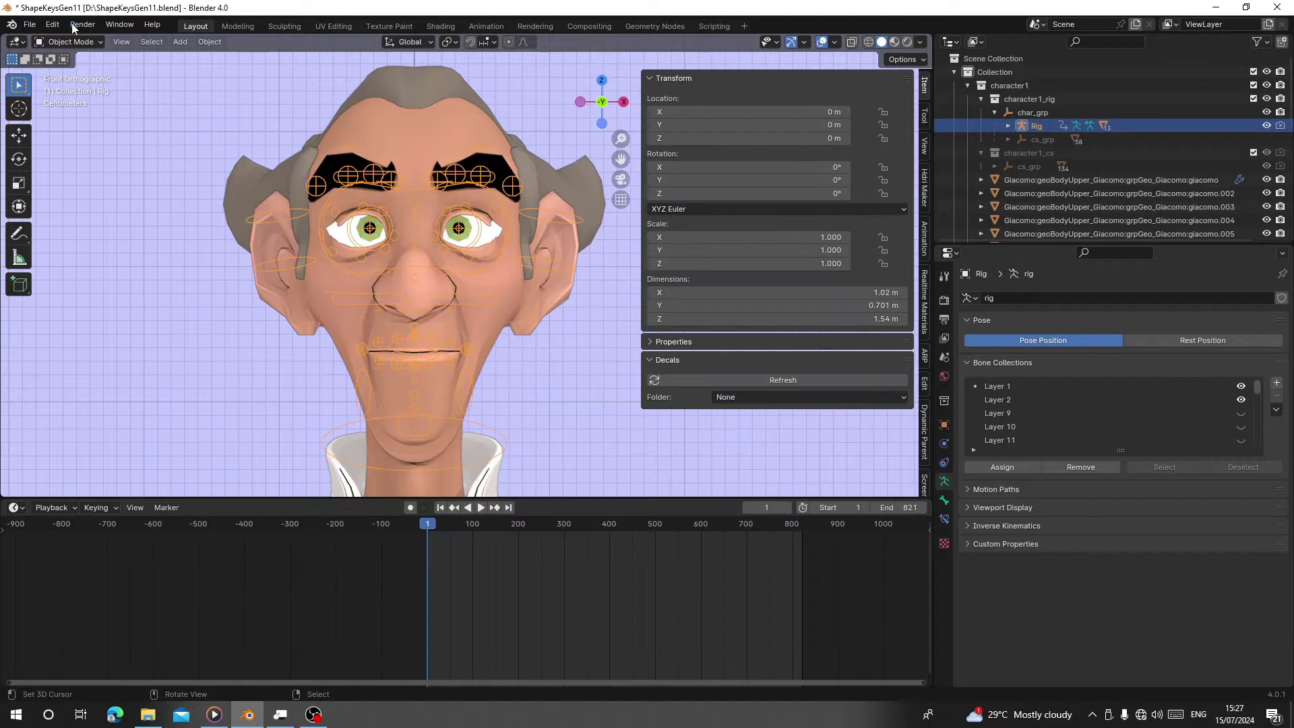
# Install the ShapeKeyGen.zip add-on from the extracted folder, using the copied folder path.
pyautogui.click(52, 24)
pyautogui.click(75, 205)
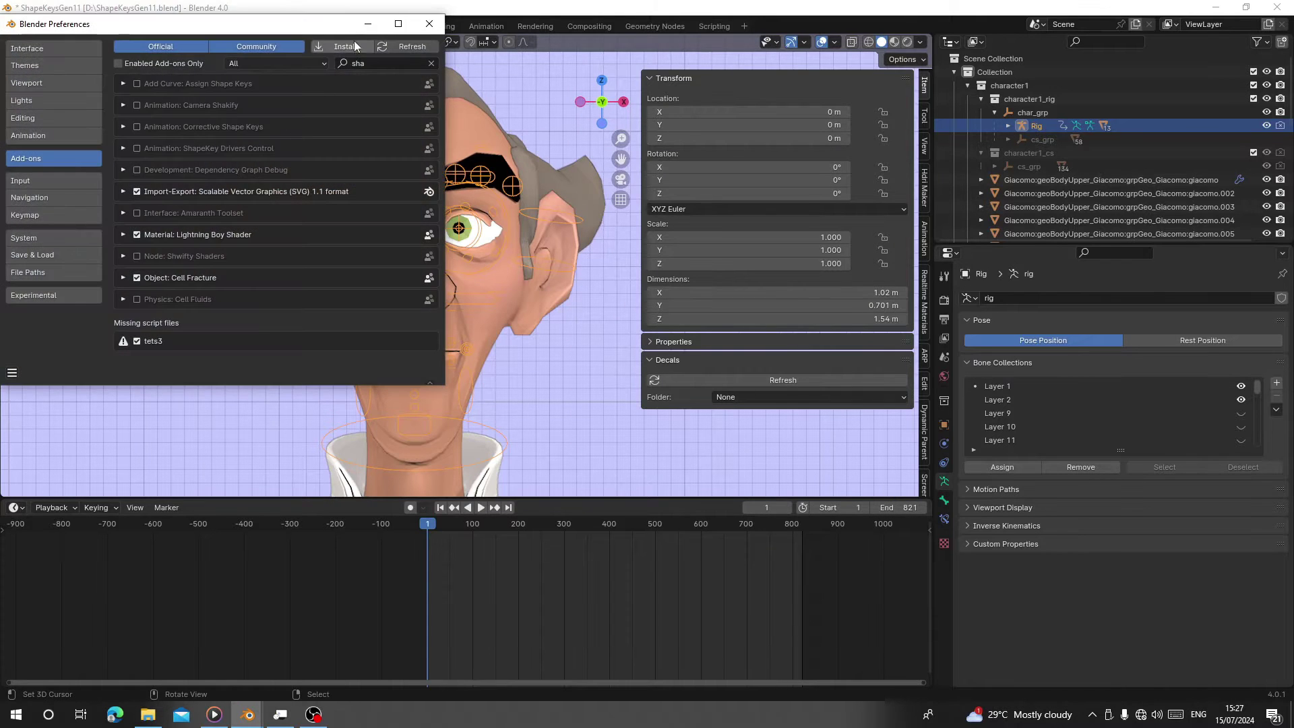
pyautogui.click(354, 45)
pyautogui.click(295, 41)
pyautogui.hotkey('ctrl', 'v')
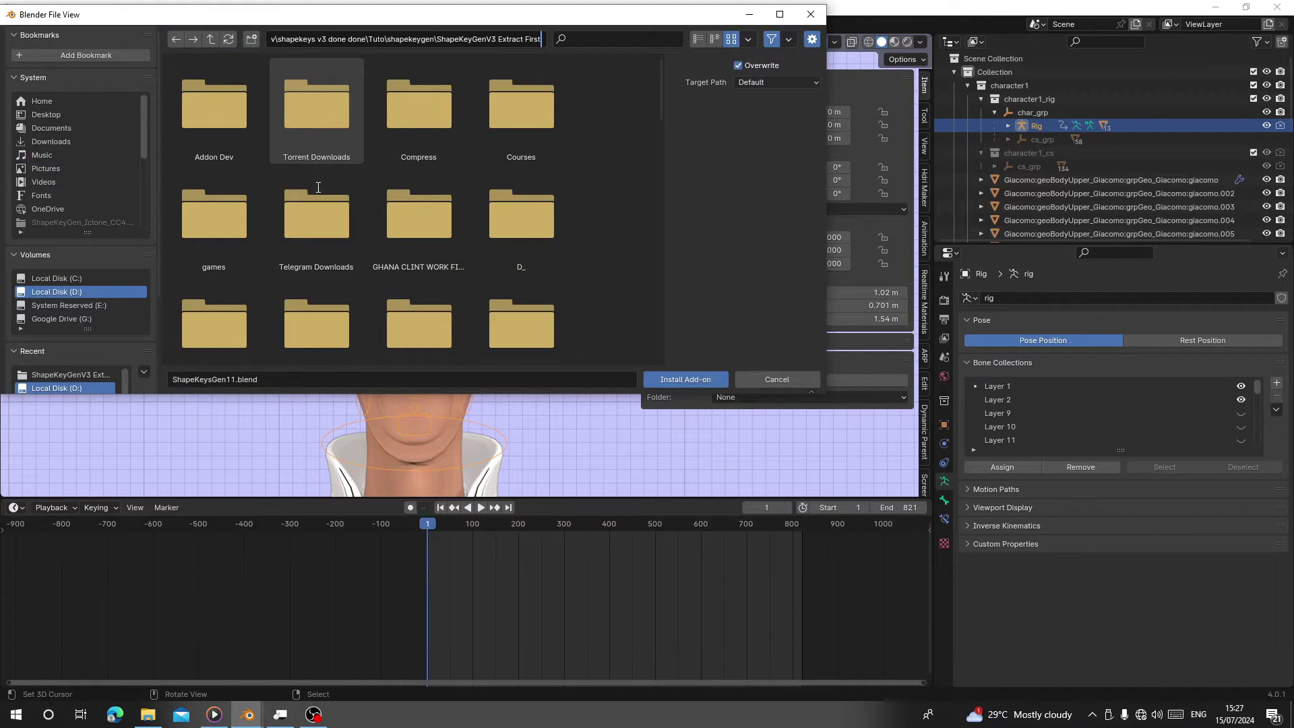
pyautogui.press('Return')
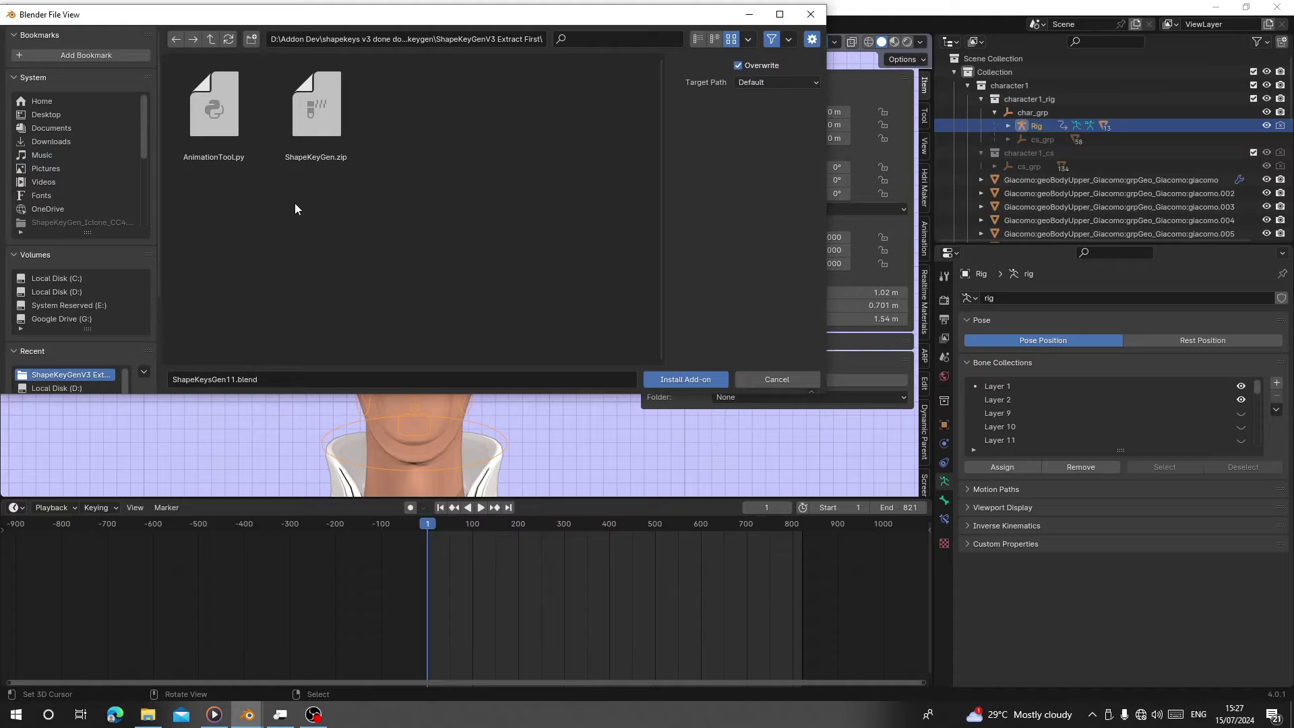
pyautogui.click(309, 133)
pyautogui.doubleClick(308, 129)
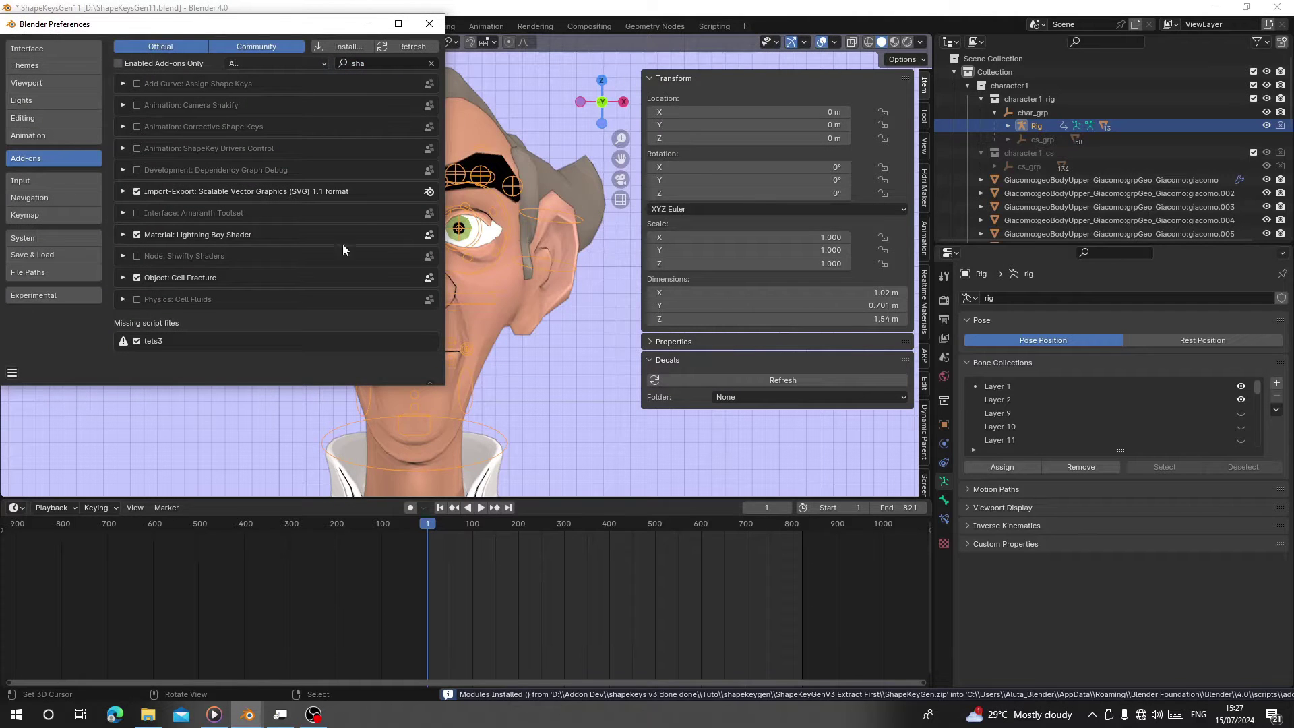
# Install AnimationTool.py, enable the Animation: ShapeKeyGen add-on and show its tools beside the viewport.
pyautogui.click(339, 45)
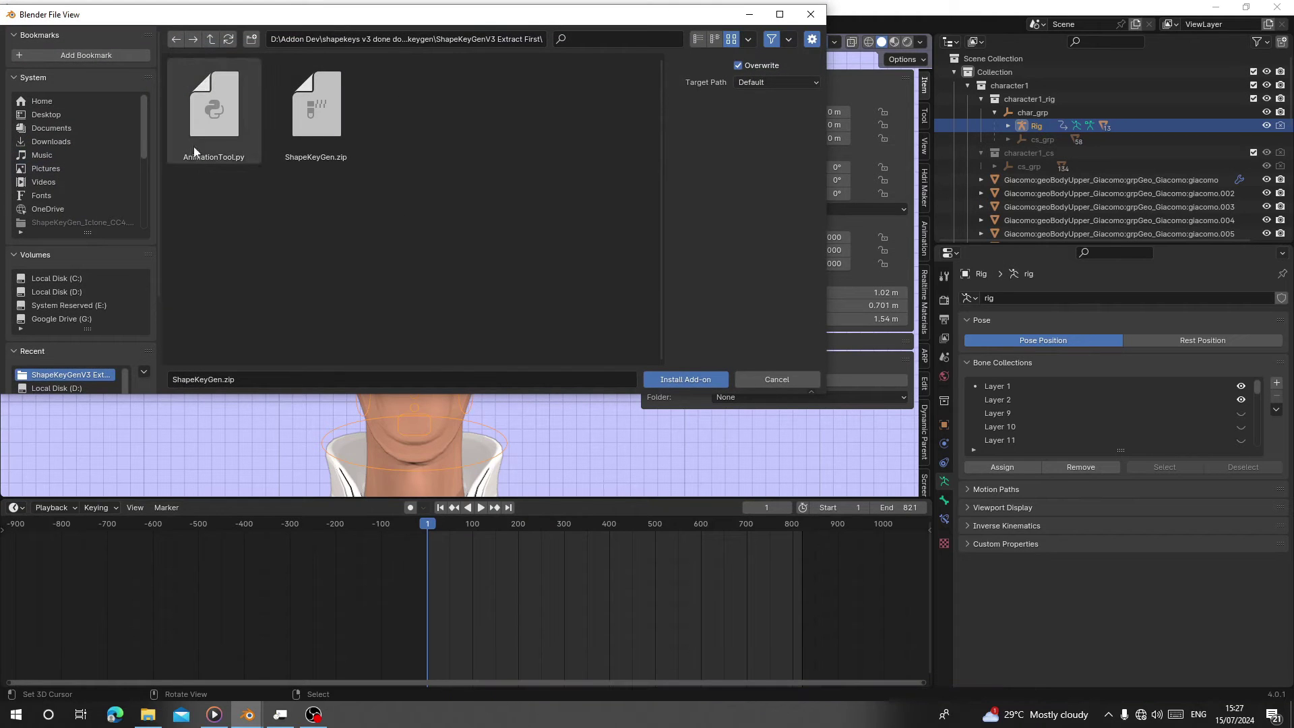
pyautogui.doubleClick(205, 131)
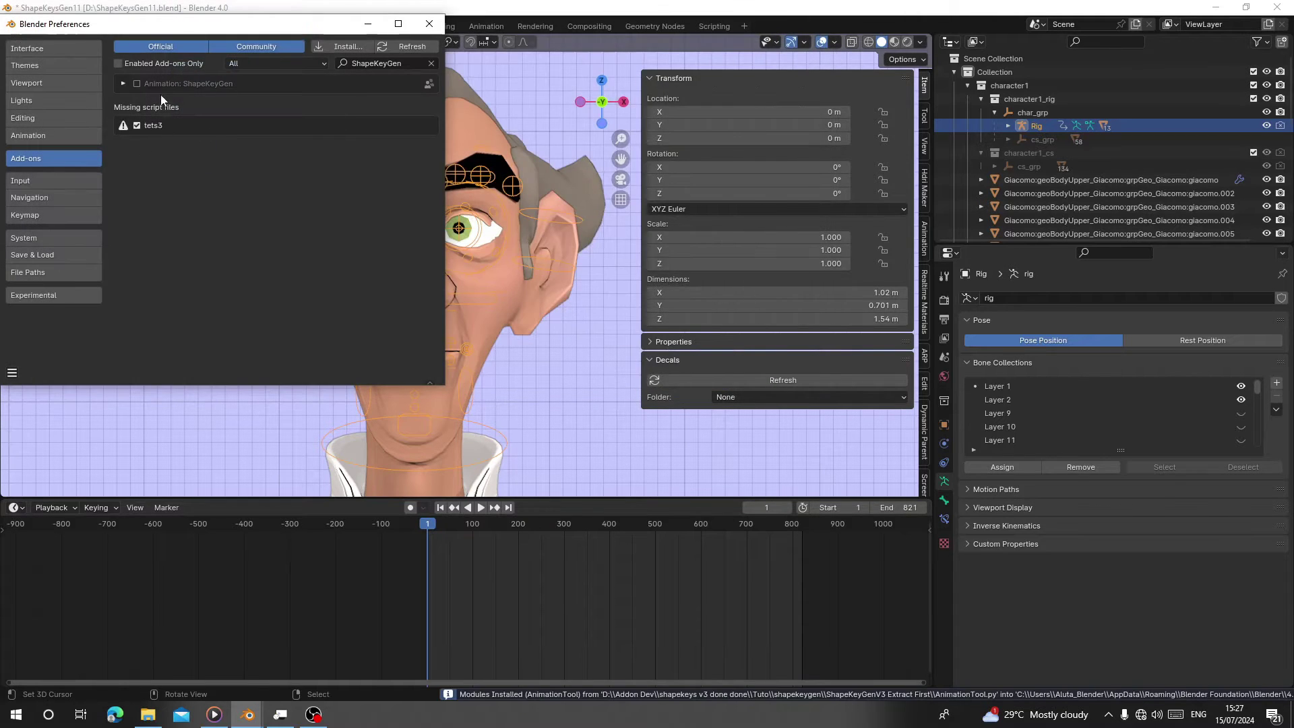
pyautogui.click(138, 83)
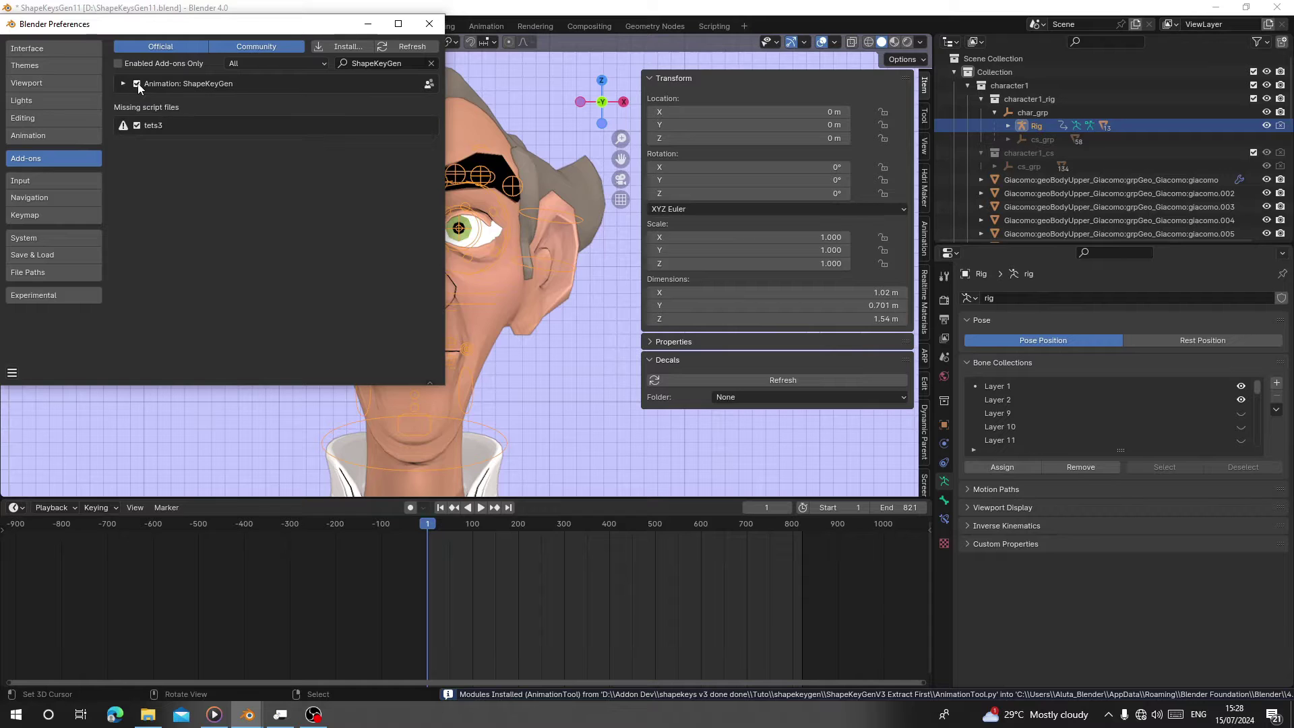
pyautogui.click(924, 240)
pyautogui.click(429, 23)
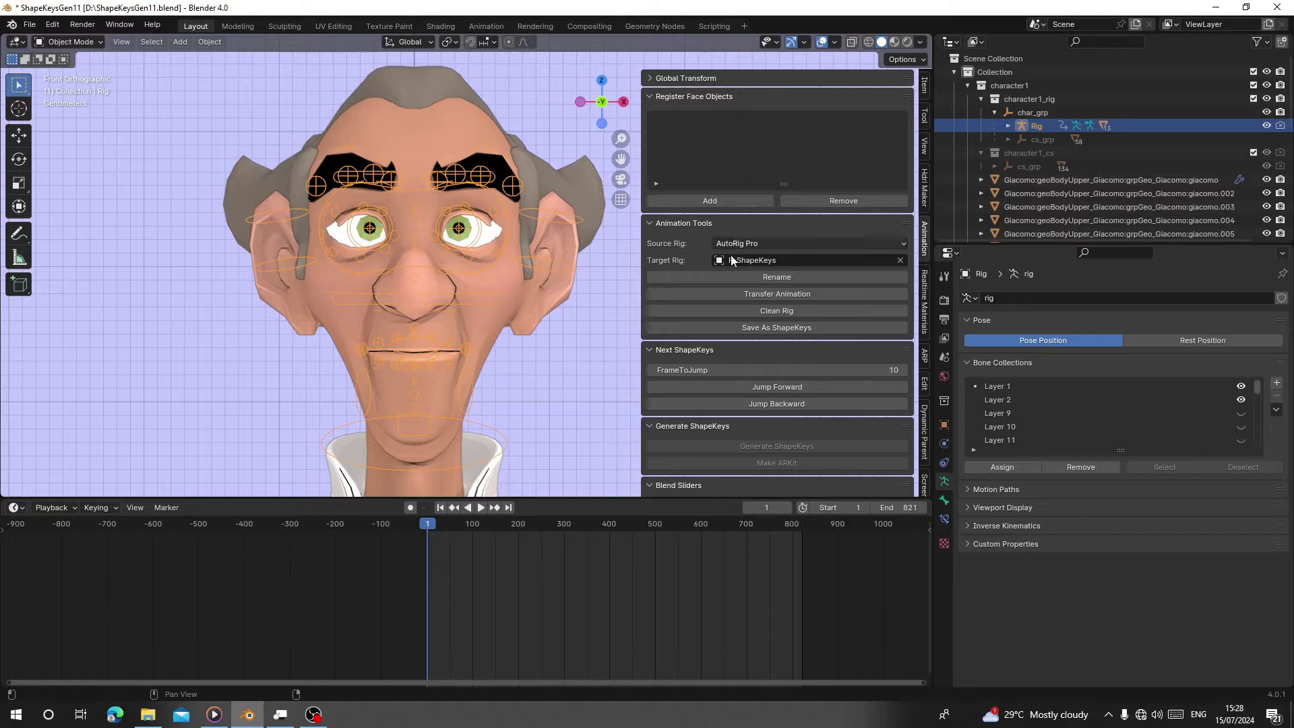
# Clear the Target Rig and run the add-on's Rename operation on the character's rig.
pyautogui.scroll(-3, 697, 364)
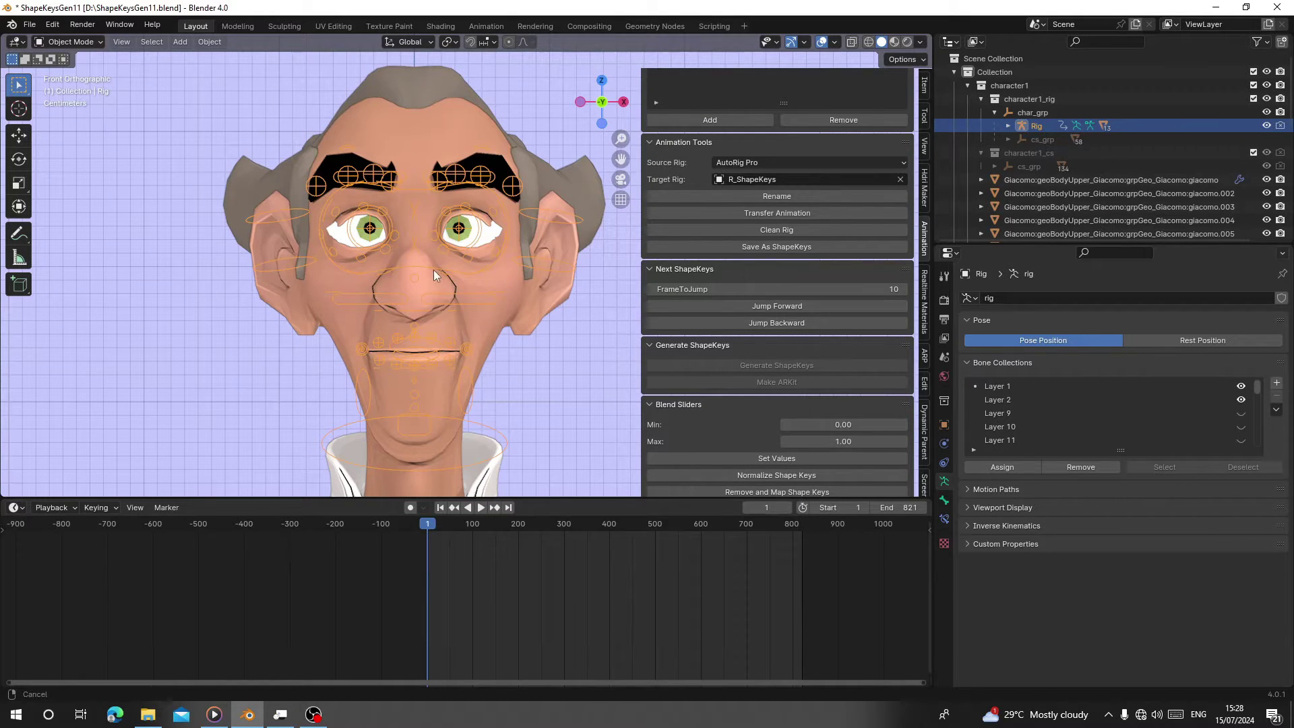
pyautogui.keyDown('shift'); pyautogui.moveTo(434, 269); pyautogui.dragTo(403, 265, button='middle'); pyautogui.keyUp('shift')
pyautogui.click(840, 197)
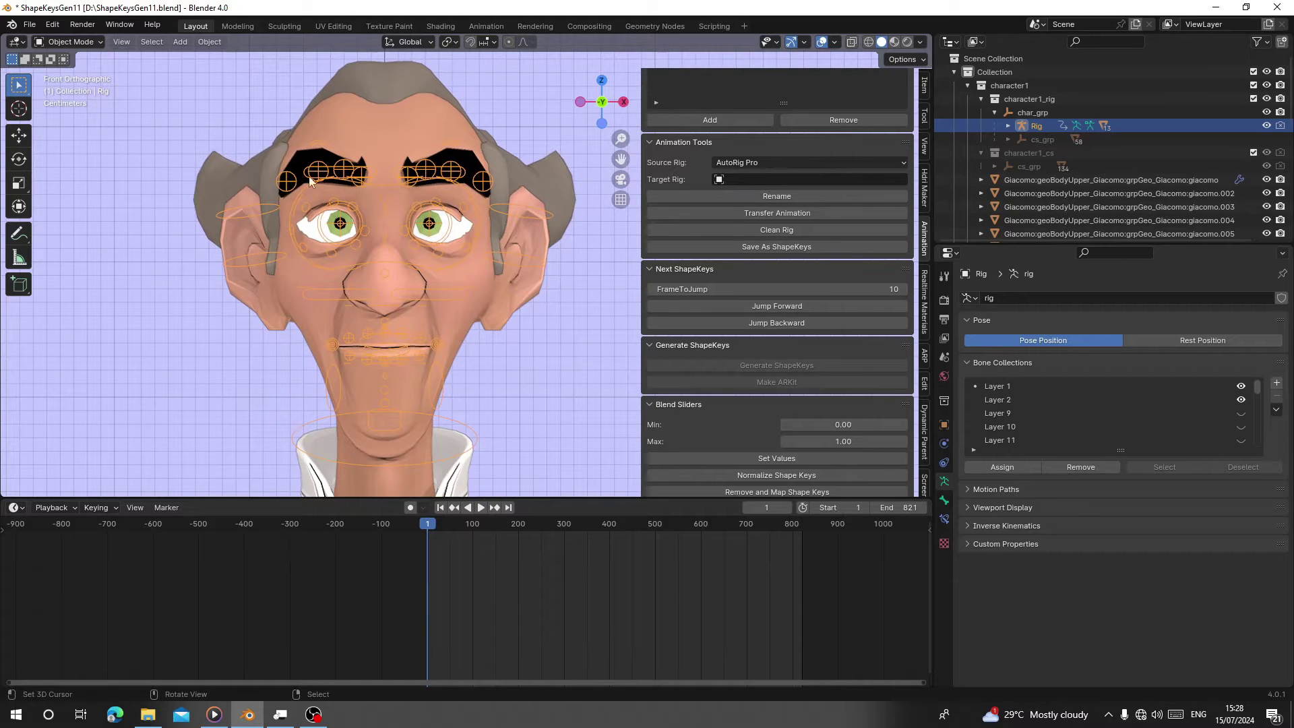
pyautogui.click(206, 408)
pyautogui.click(281, 254)
pyautogui.scroll(3, 687, 248)
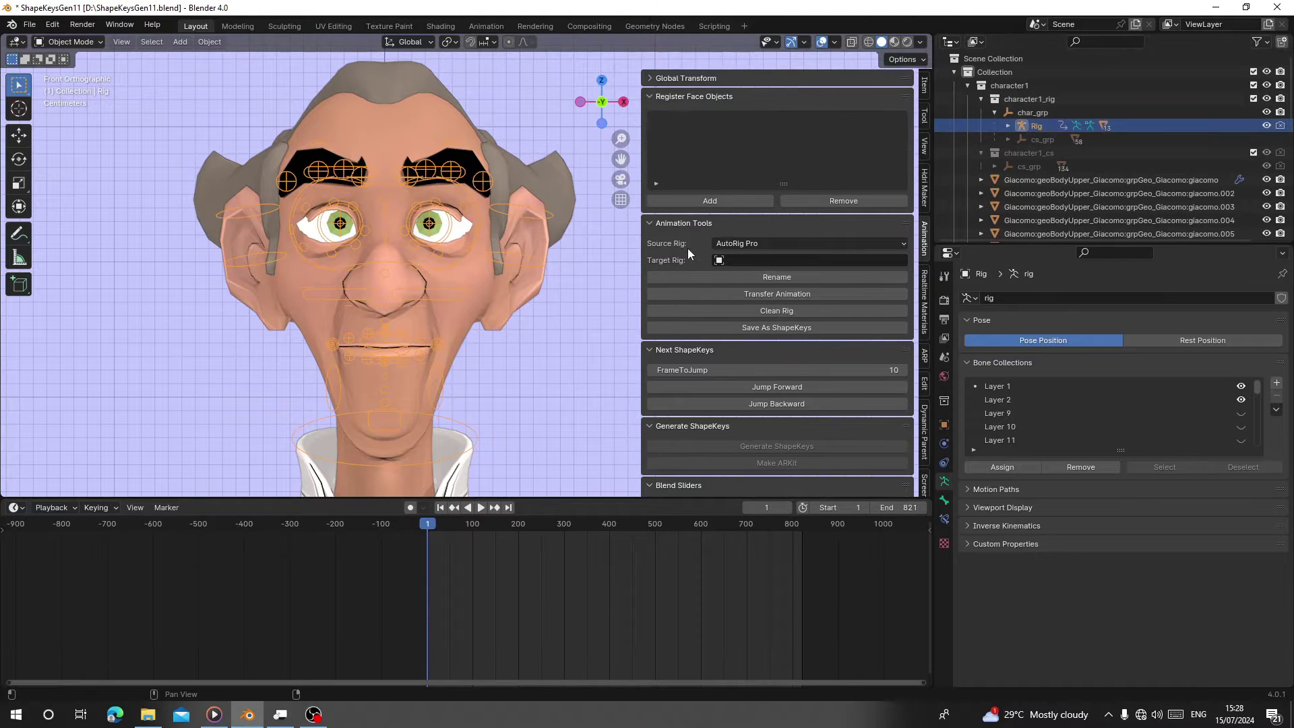
pyautogui.click(743, 278)
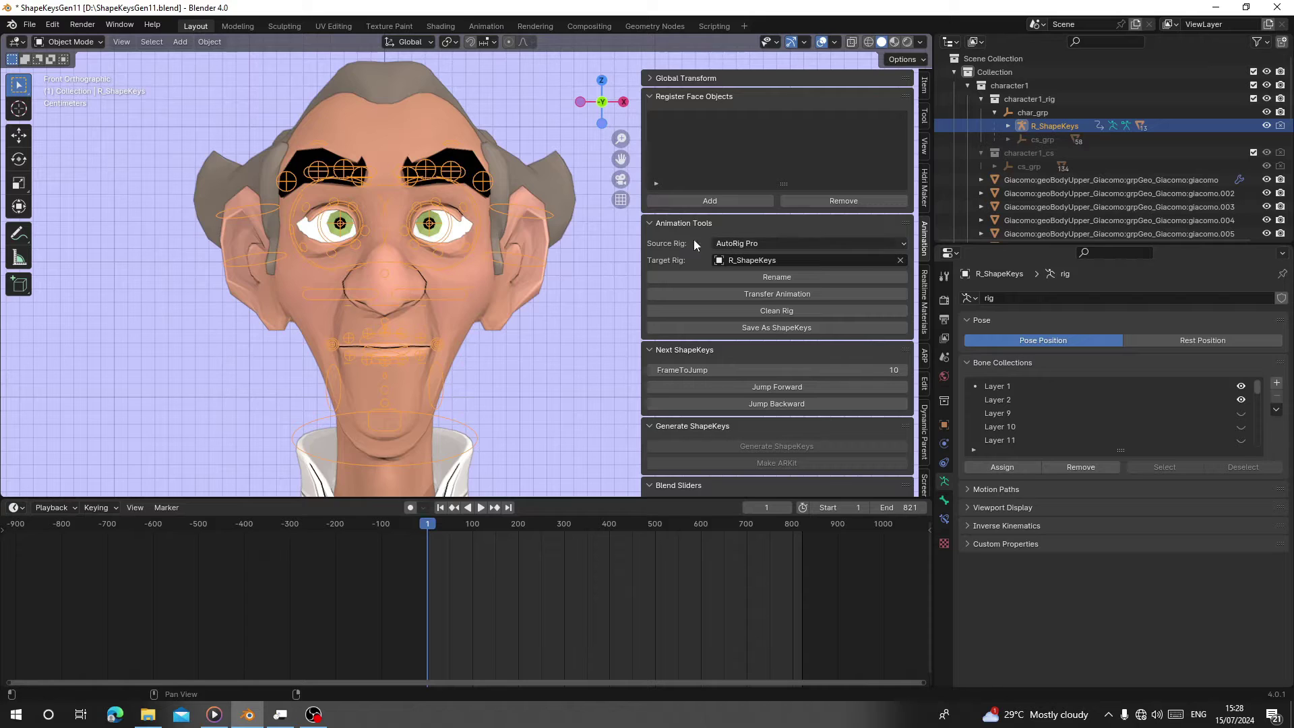
# Choose AutoRig Pro as the Source Rig.
pyautogui.click(757, 242)
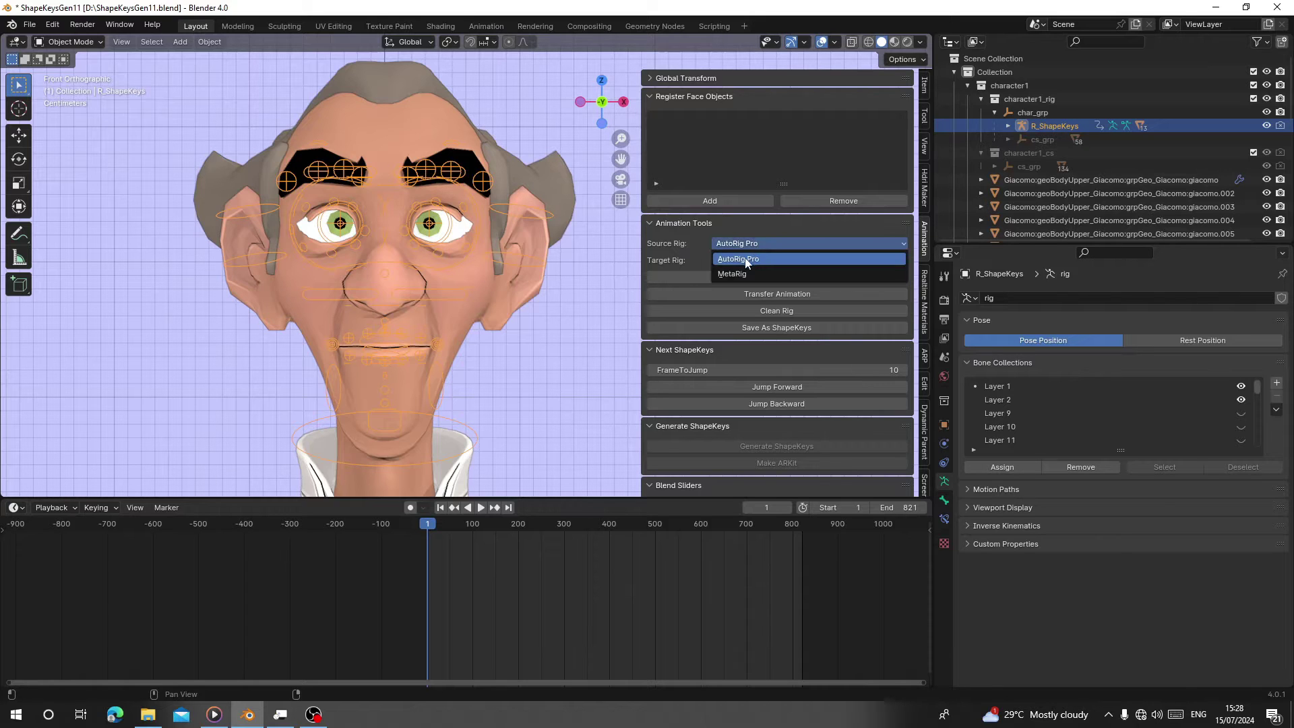
pyautogui.click(750, 259)
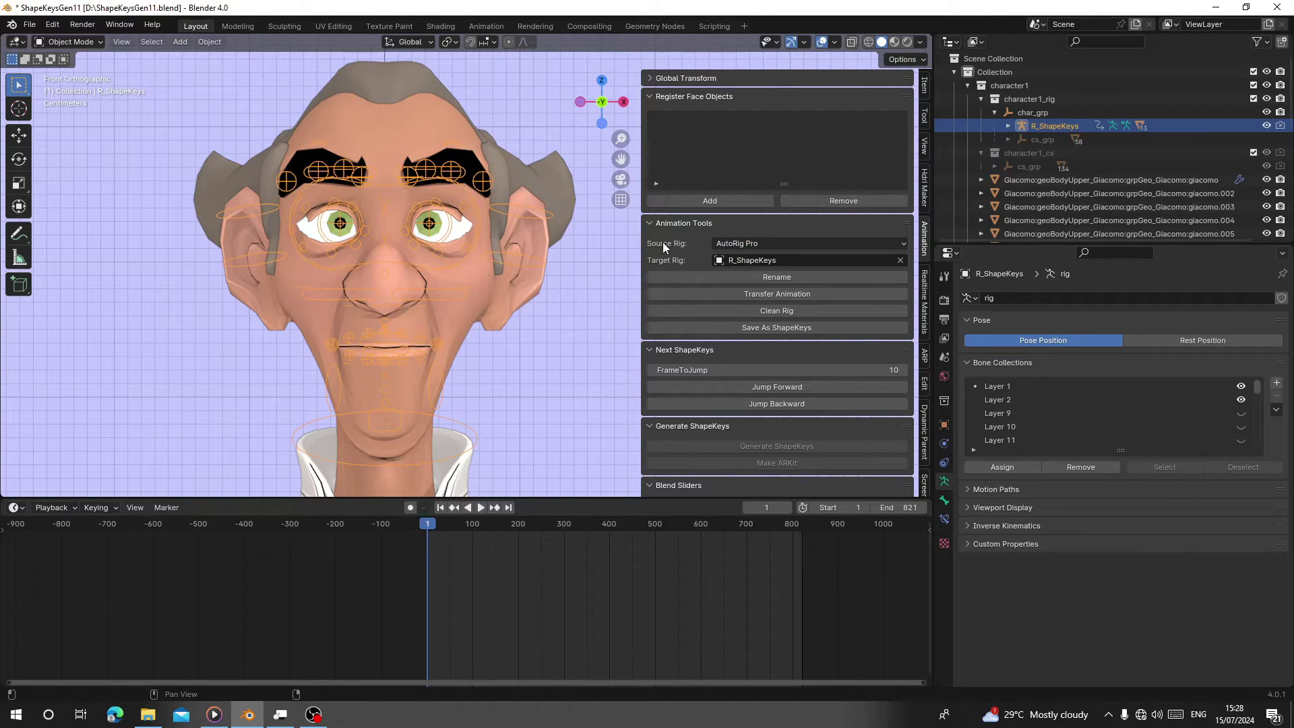
pyautogui.click(731, 244)
# Hide the character's rig and register the head mesh as a face object.
pyautogui.click(411, 281)
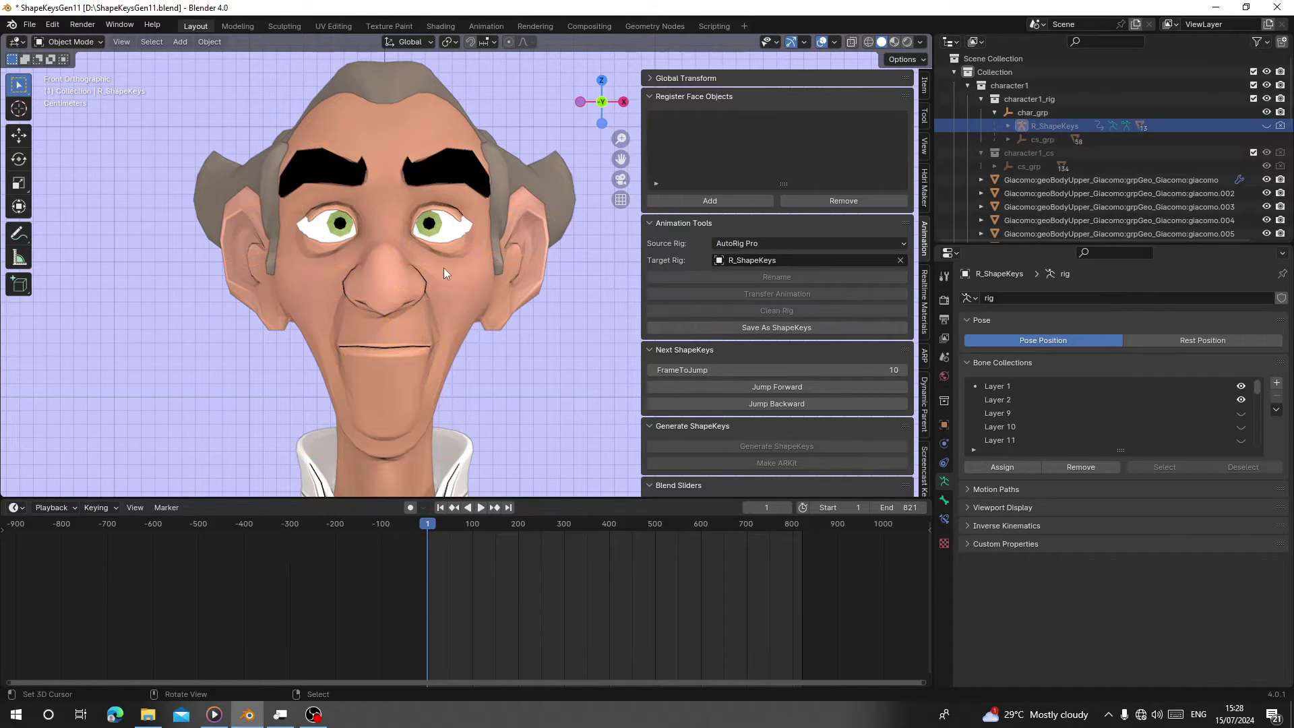
pyautogui.scroll(-1, 415, 284)
pyautogui.press('g')
pyautogui.rightClick(415, 287)
pyautogui.click(731, 203)
pyautogui.press('g')
pyautogui.rightClick(441, 310)
pyautogui.scroll(-5, 458, 270)
pyautogui.press('g')
pyautogui.rightClick(445, 289)
pyautogui.scroll(5, 450, 280)
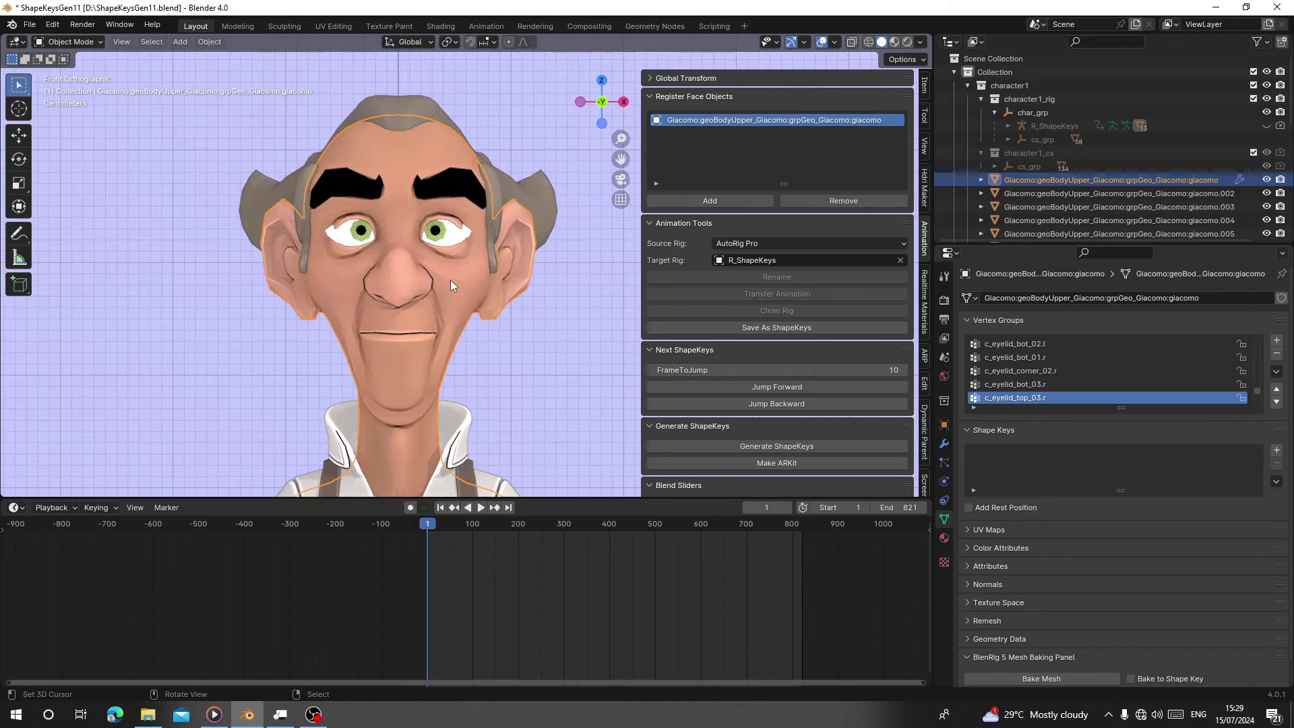
# Hide the head mesh and register both eyeball meshes as face objects, hiding the first one once added.
pyautogui.press('h')
pyautogui.click(442, 247)
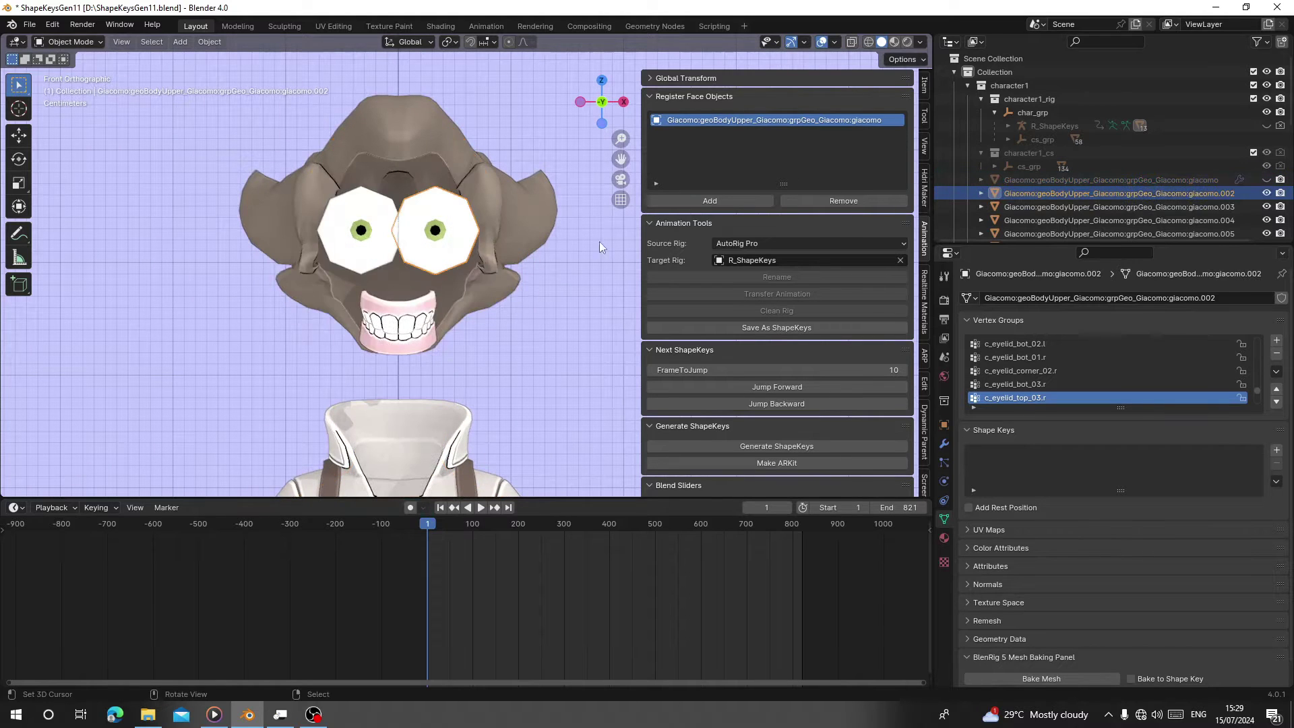
pyautogui.click(697, 201)
pyautogui.press('h')
pyautogui.click(378, 245)
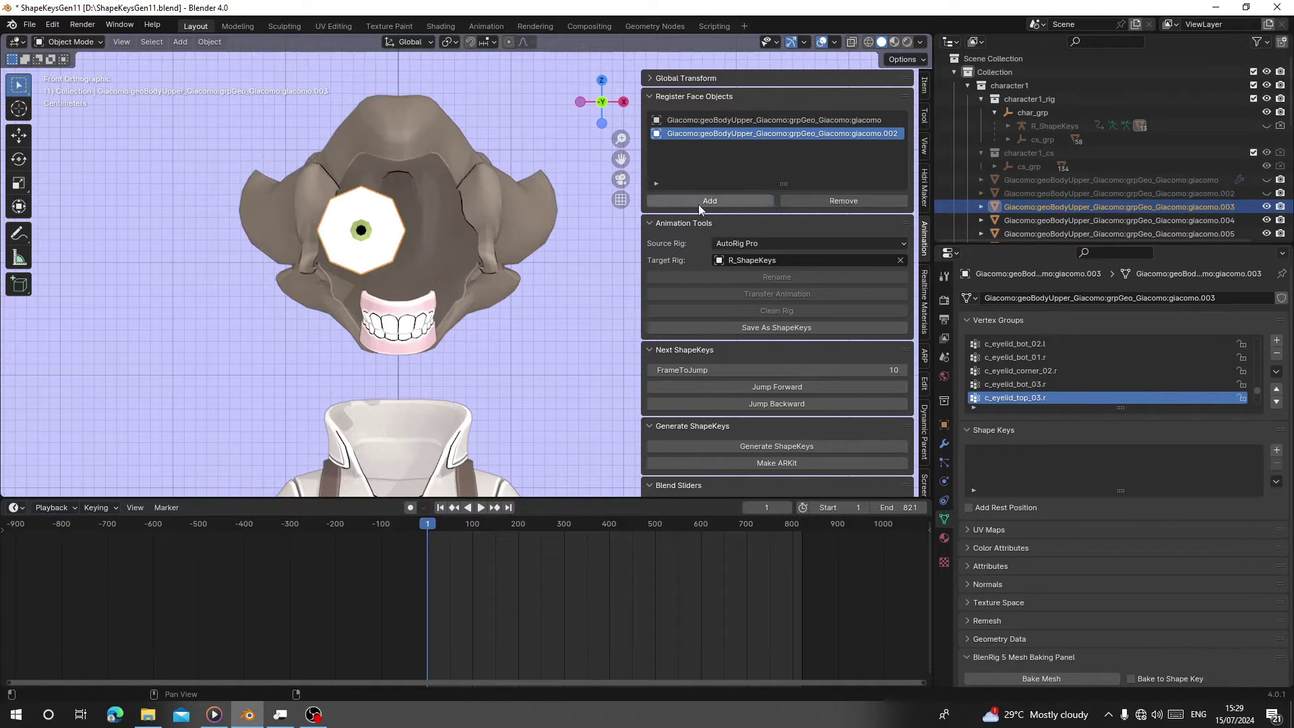
pyautogui.click(702, 203)
# Register the upper teeth, lower teeth and tongue meshes as face objects, hiding each part to reach the next.
pyautogui.press('h')
pyautogui.click(405, 304)
pyautogui.click(699, 202)
pyautogui.press('h')
pyautogui.click(408, 339)
pyautogui.click(701, 202)
pyautogui.press('h')
pyautogui.click(401, 322)
pyautogui.click(701, 202)
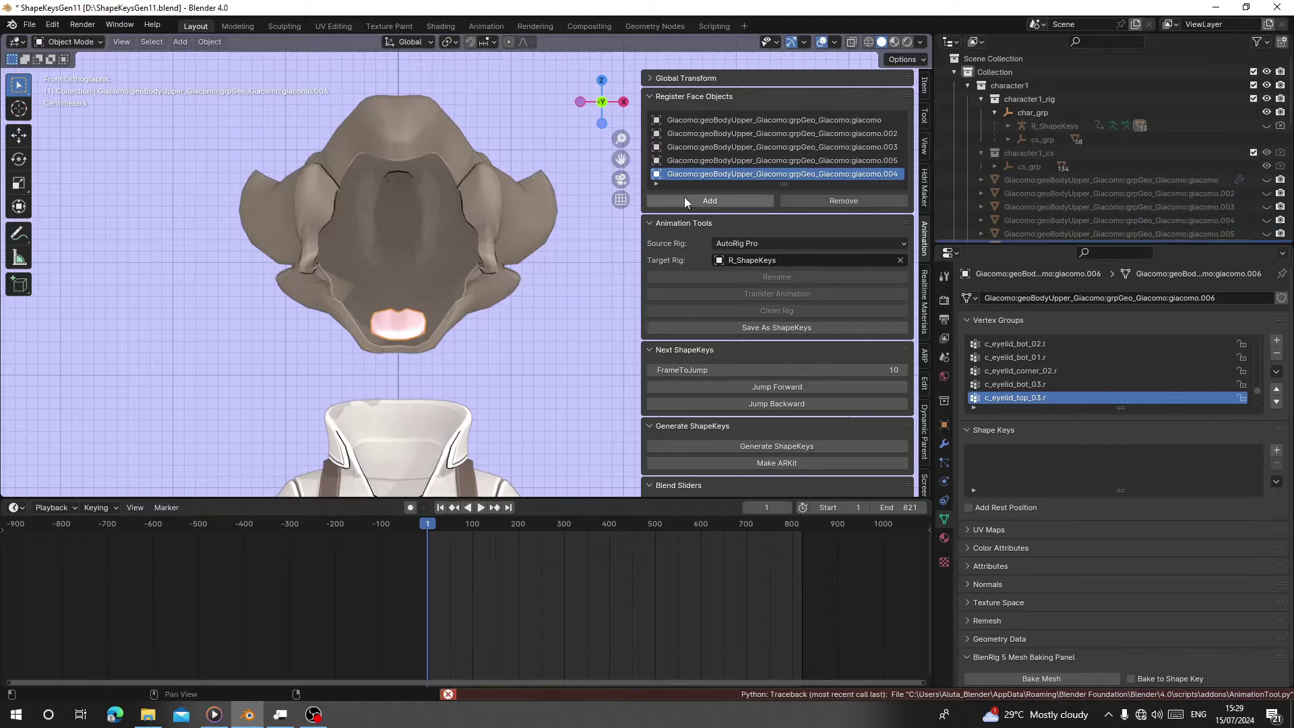
# Unhide all the character's parts and hide only the hat.
pyautogui.hotkey('alt', 'h')
pyautogui.click(430, 171)
pyautogui.press('h')
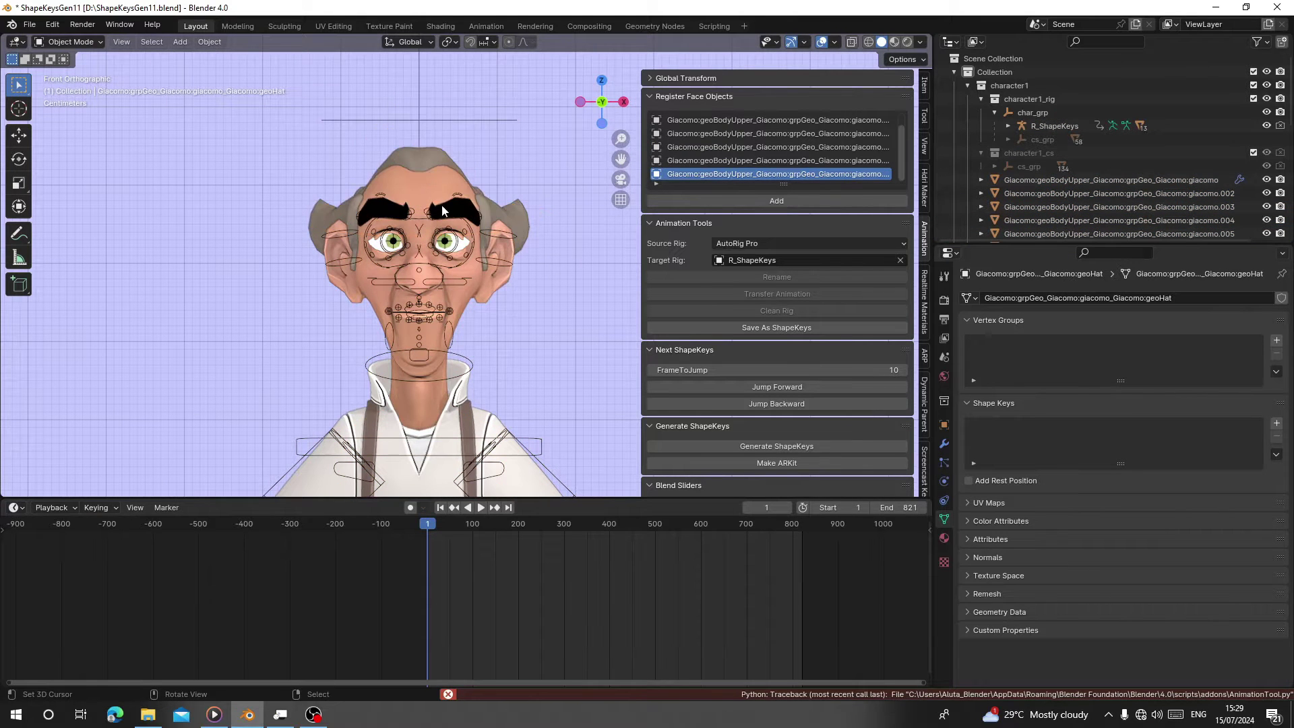
# Select the character's rig, transfer the animation to it and run Clean Rig.
pyautogui.click(402, 270)
pyautogui.scroll(3, 404, 273)
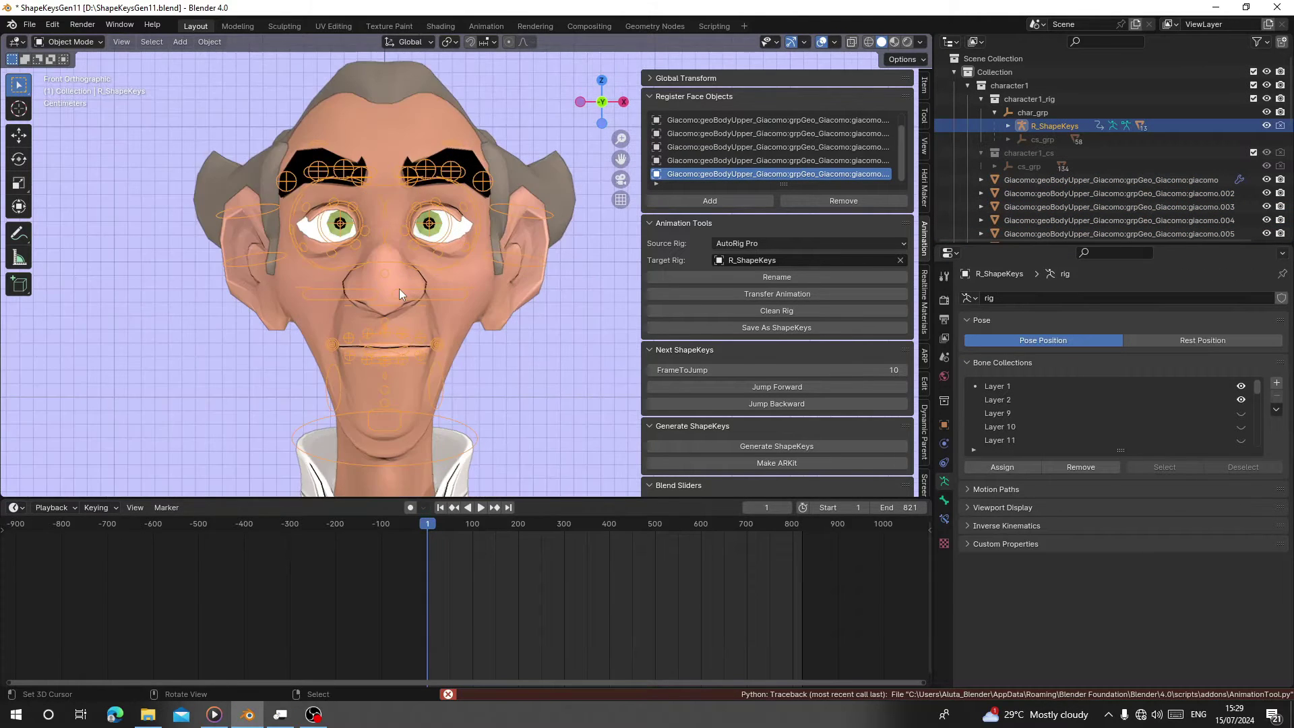
pyautogui.click(749, 294)
pyautogui.click(728, 314)
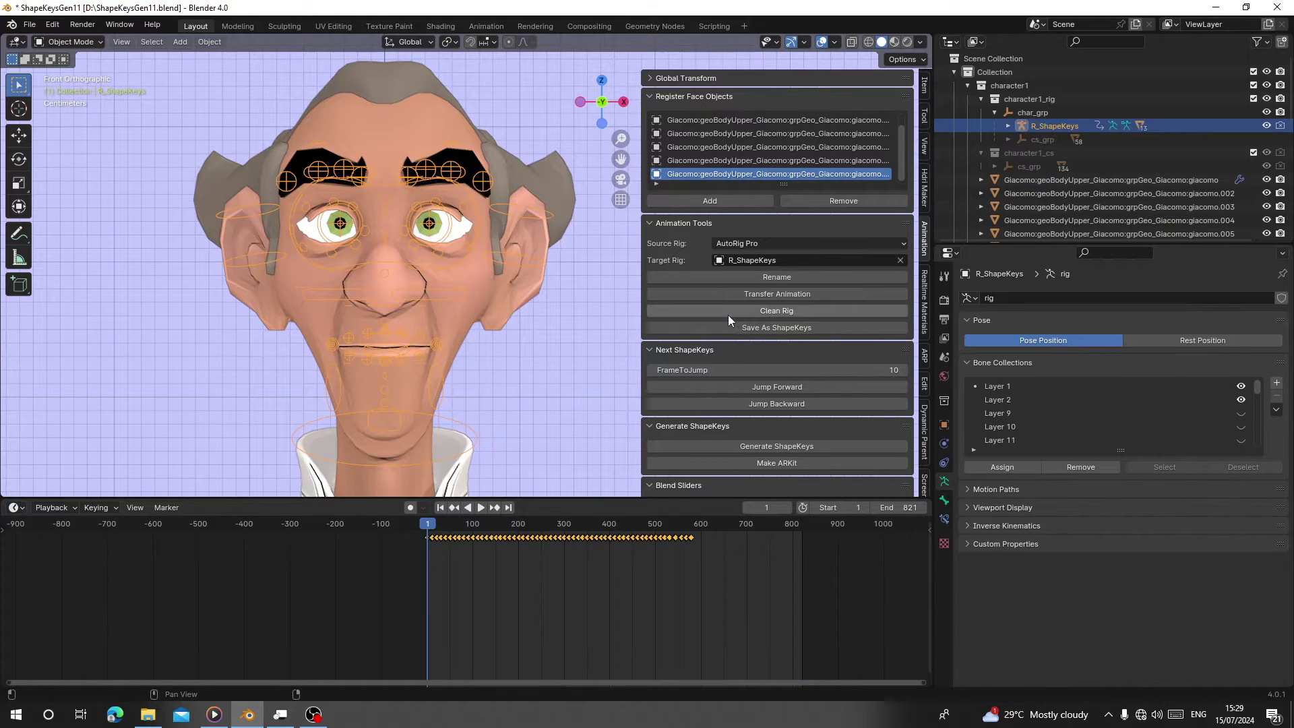
# Play back the transferred facial animation and check its keyframes along the timeline.
pyautogui.scroll(5, 524, 543)
pyautogui.click(481, 508)
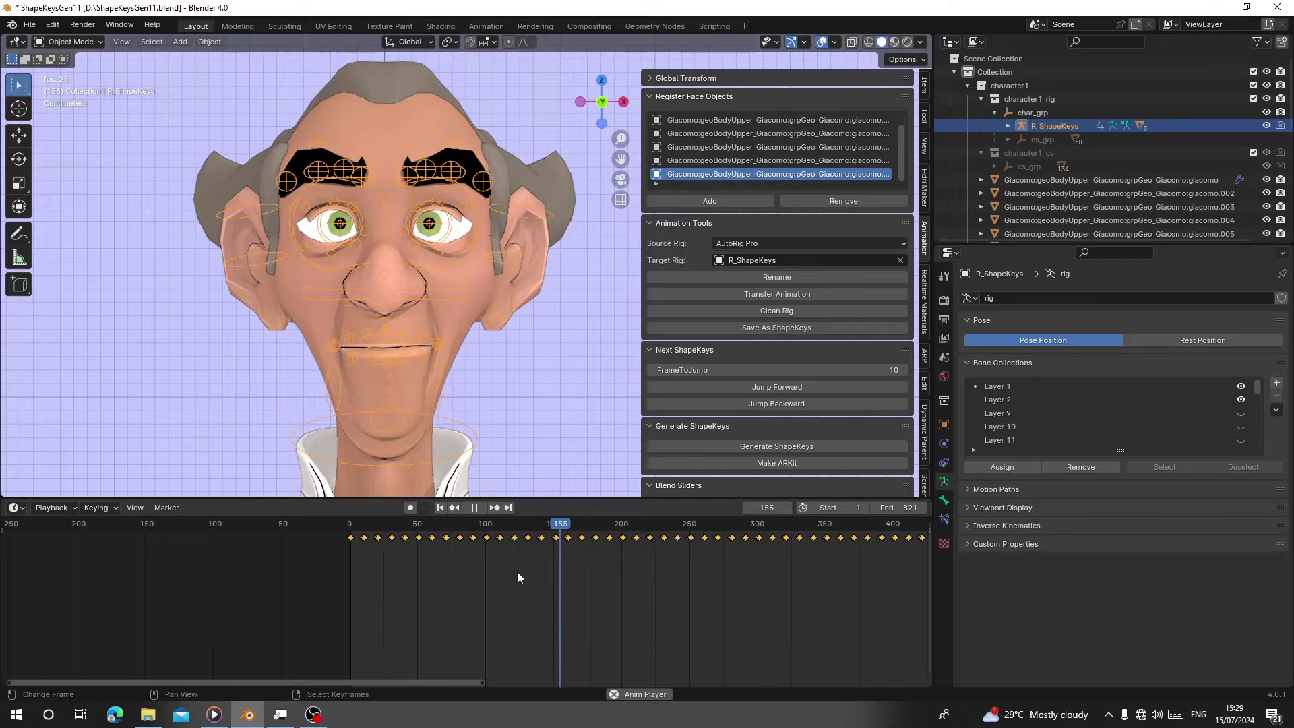
pyautogui.moveTo(589, 551); pyautogui.dragTo(452, 559, button='middle')
pyautogui.moveTo(637, 547); pyautogui.dragTo(415, 570, button='middle')
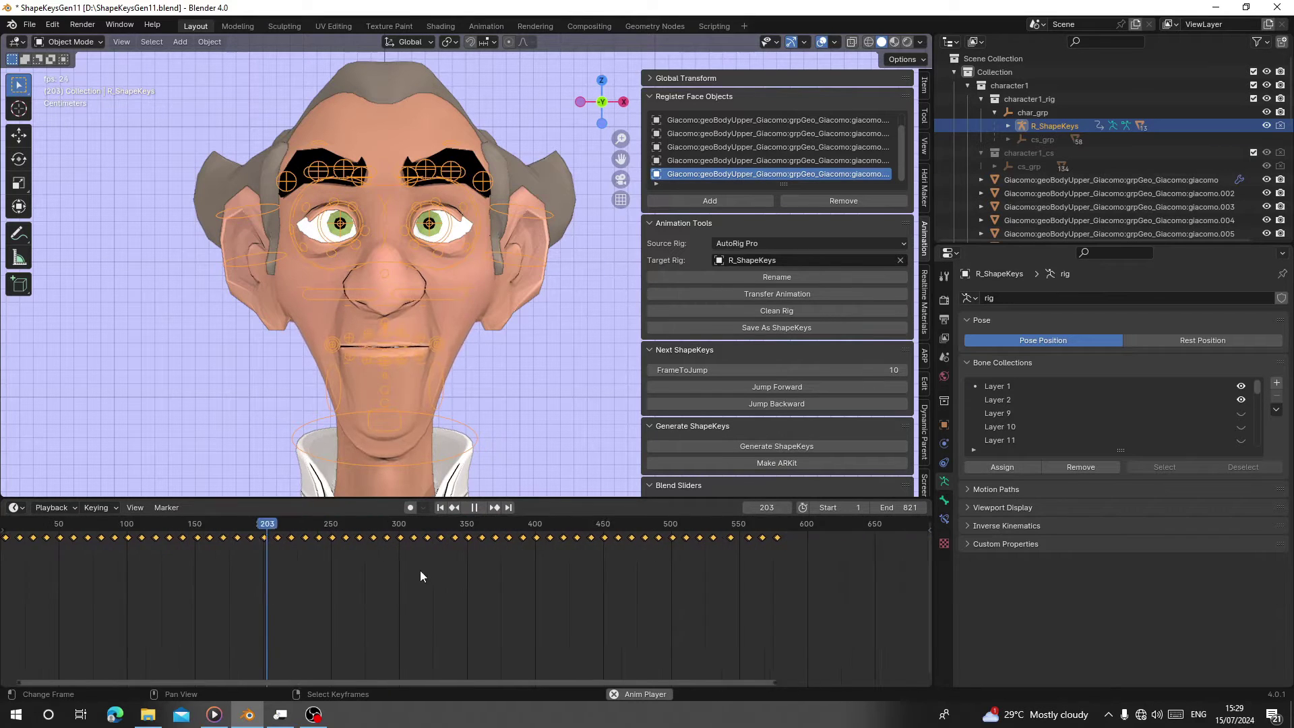
pyautogui.scroll(-5, 415, 570)
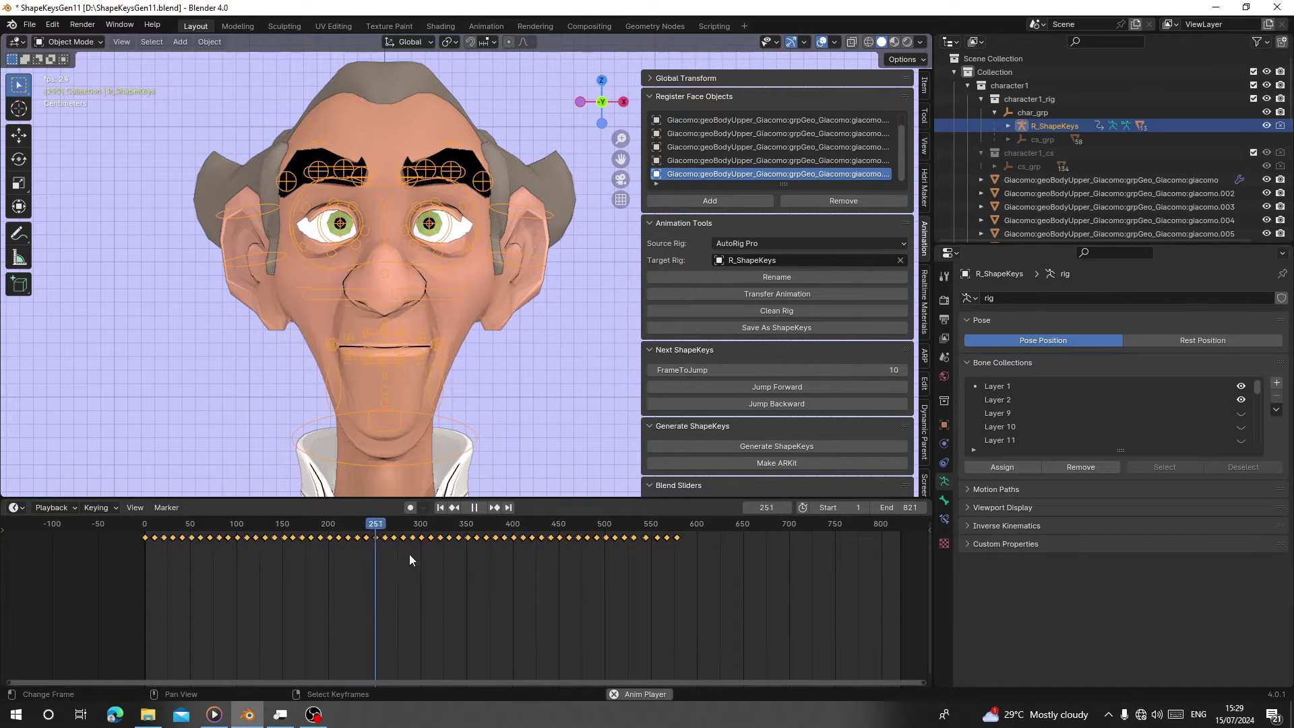
pyautogui.press('space')
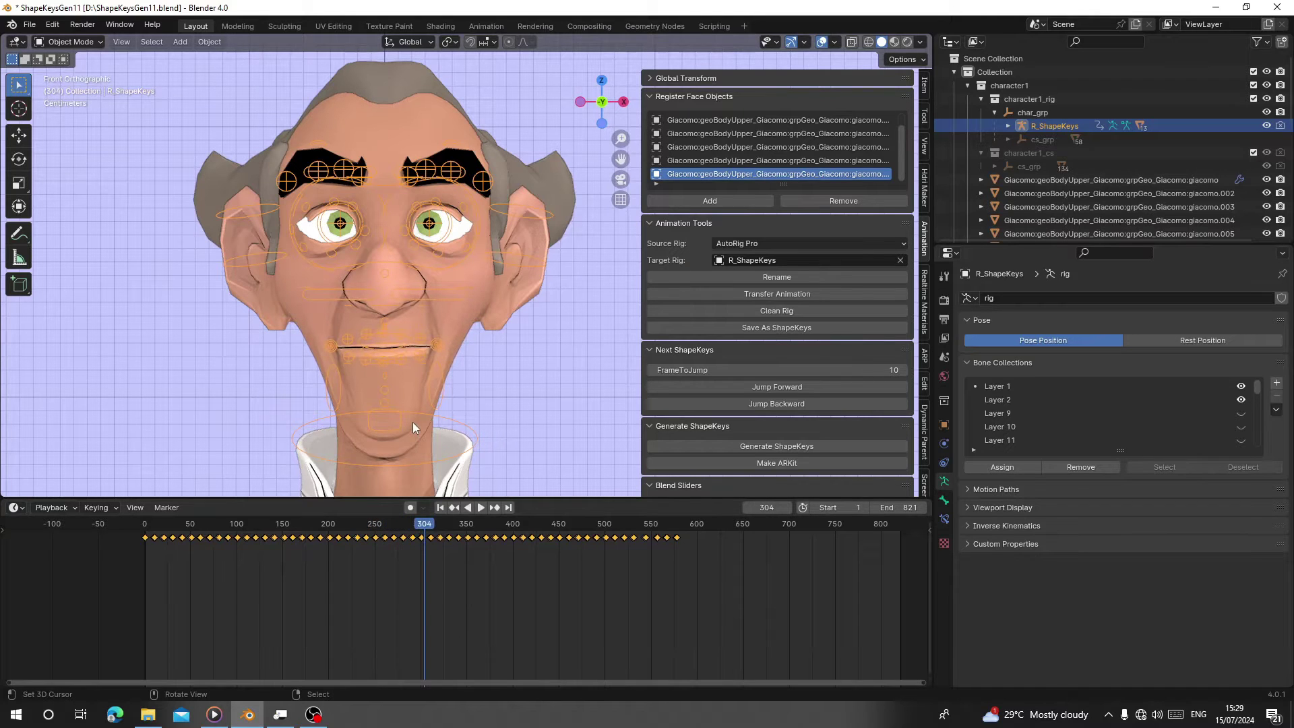
pyautogui.press('space')
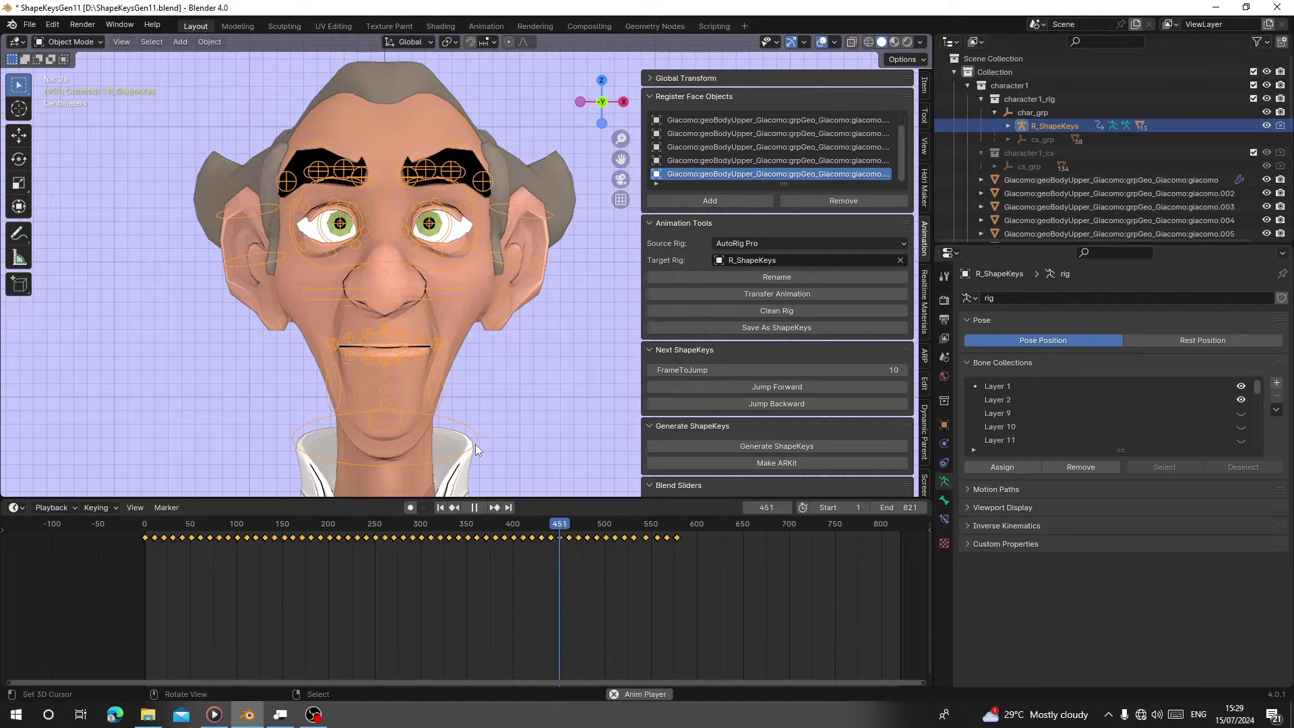
pyautogui.scroll(-3, 741, 405)
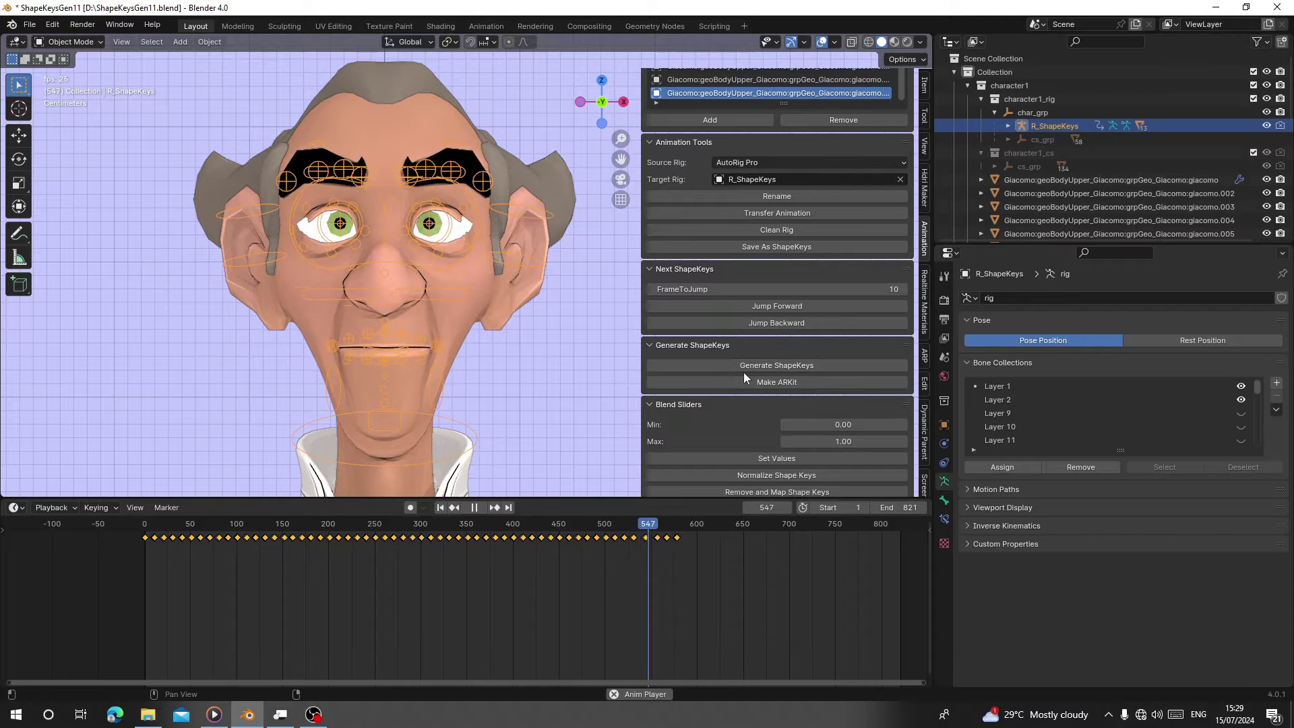
# Stop the playback, return to frame 1 and generate the shape keys for the registered face objects.
pyautogui.press('space')
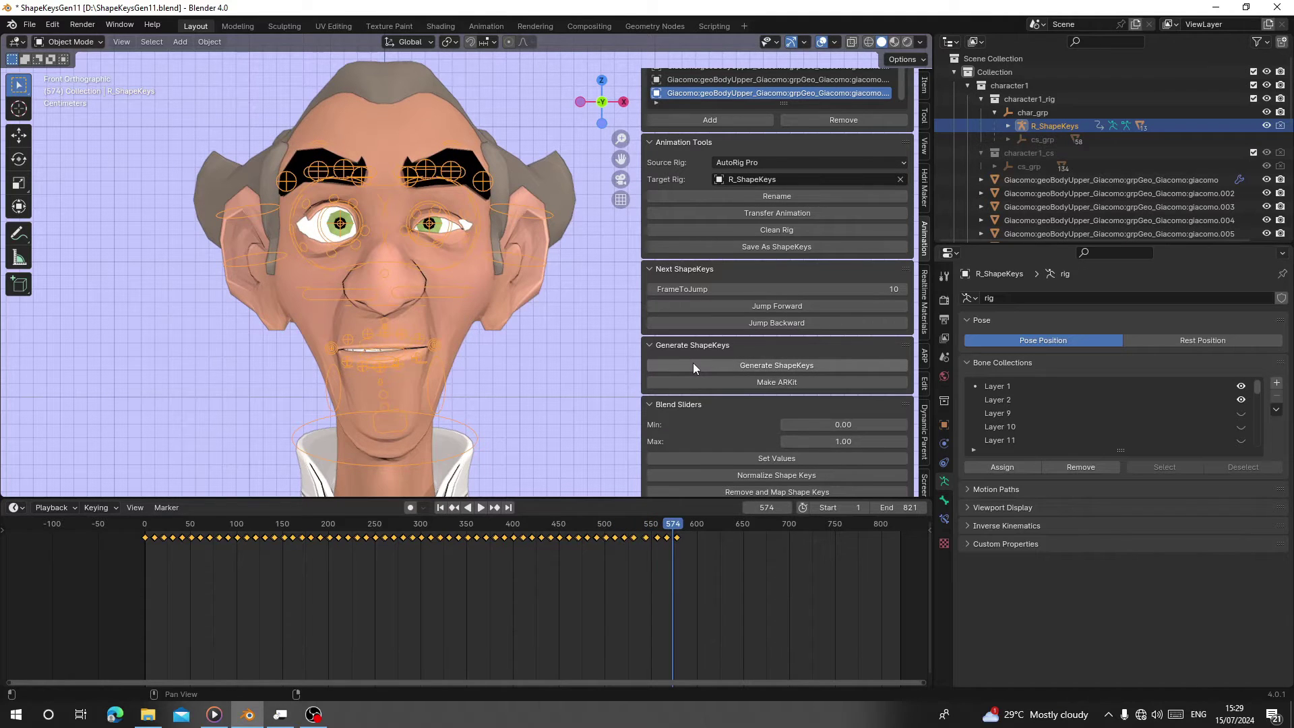
pyautogui.click(440, 507)
pyautogui.scroll(1, 388, 429)
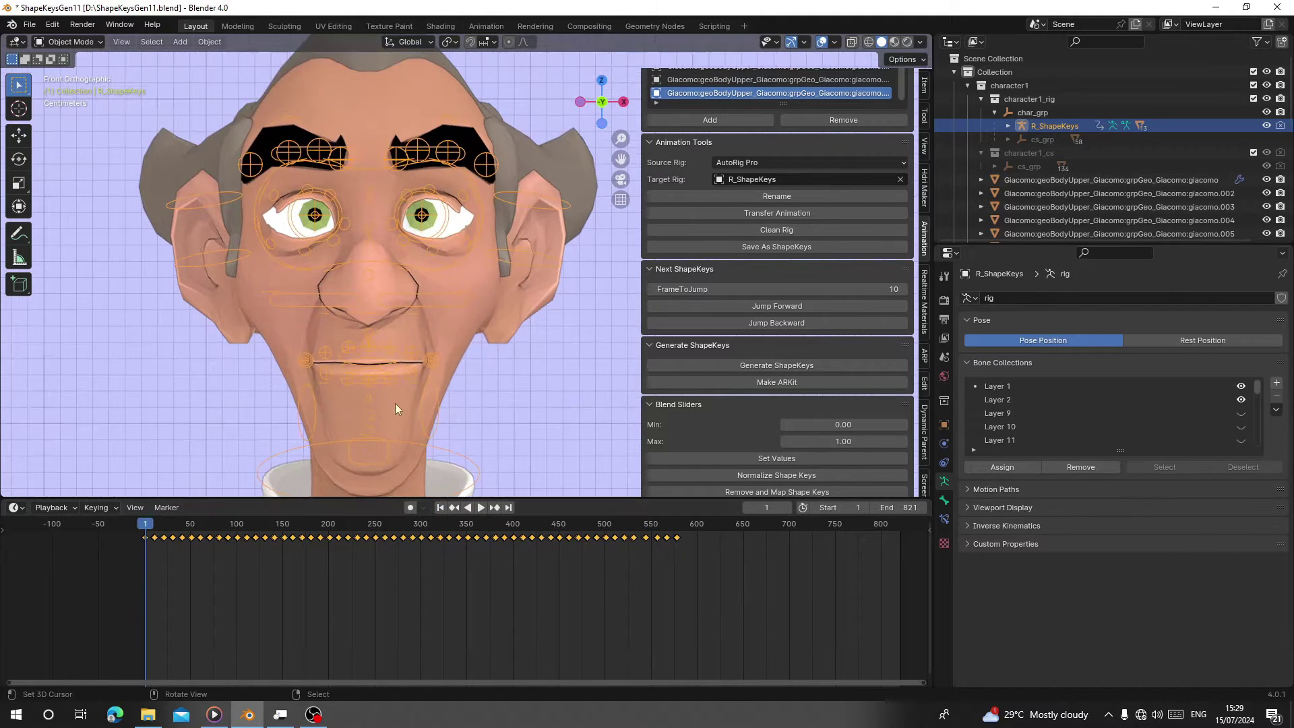
pyautogui.click(450, 338)
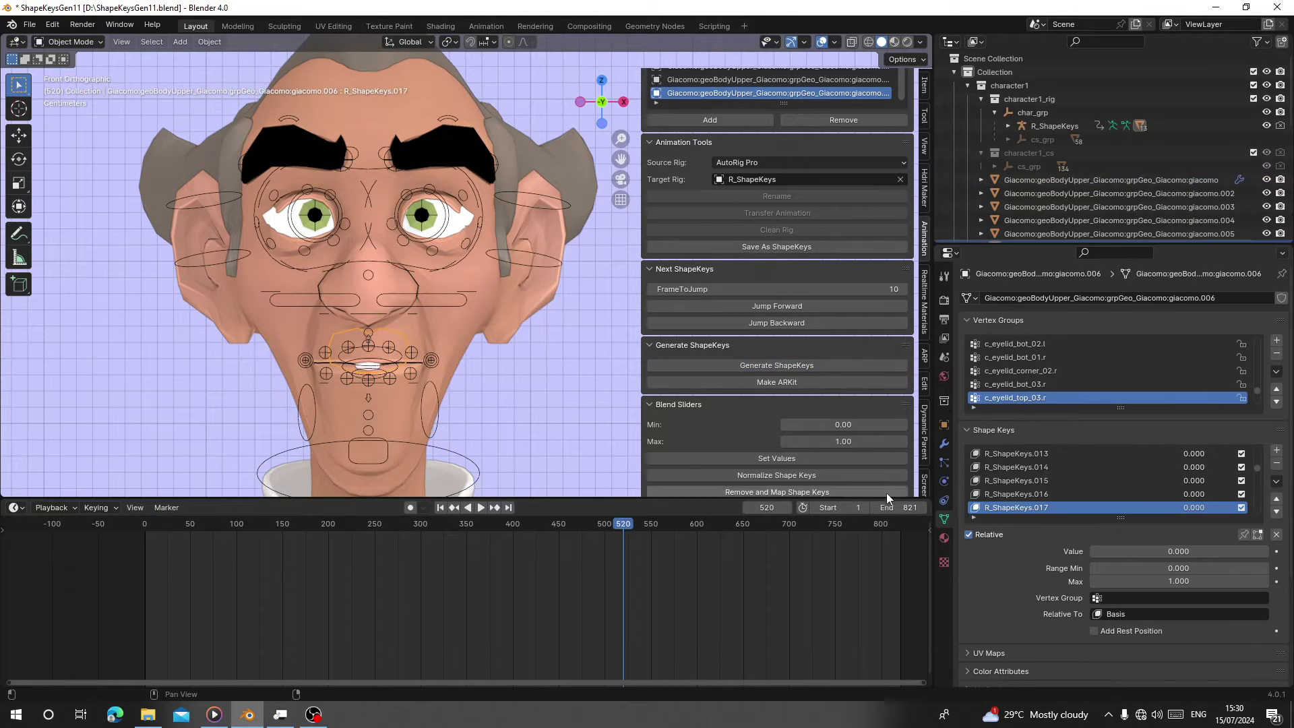
# Look through the generated keys in the tongue mesh's shape key list and run Make ARKit to rename them.
pyautogui.scroll(-20, 1066, 469)
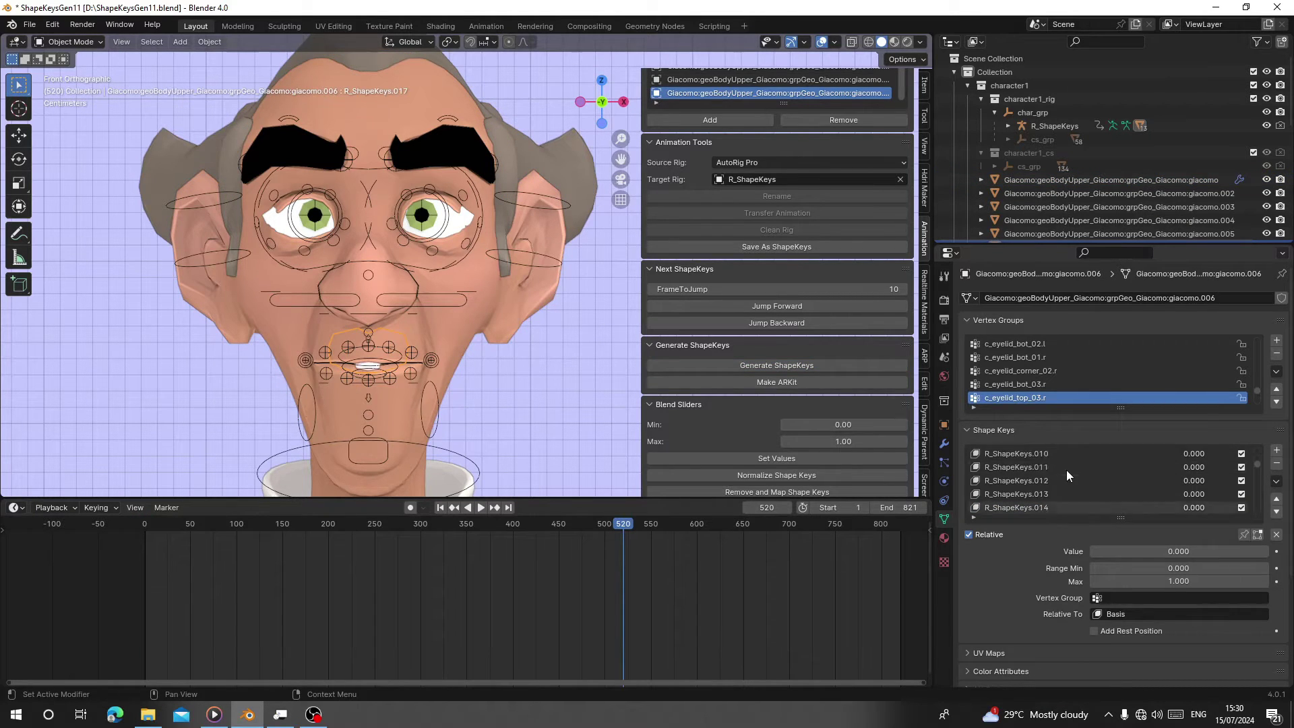
pyautogui.moveTo(1257, 490); pyautogui.dragTo(1260, 437)
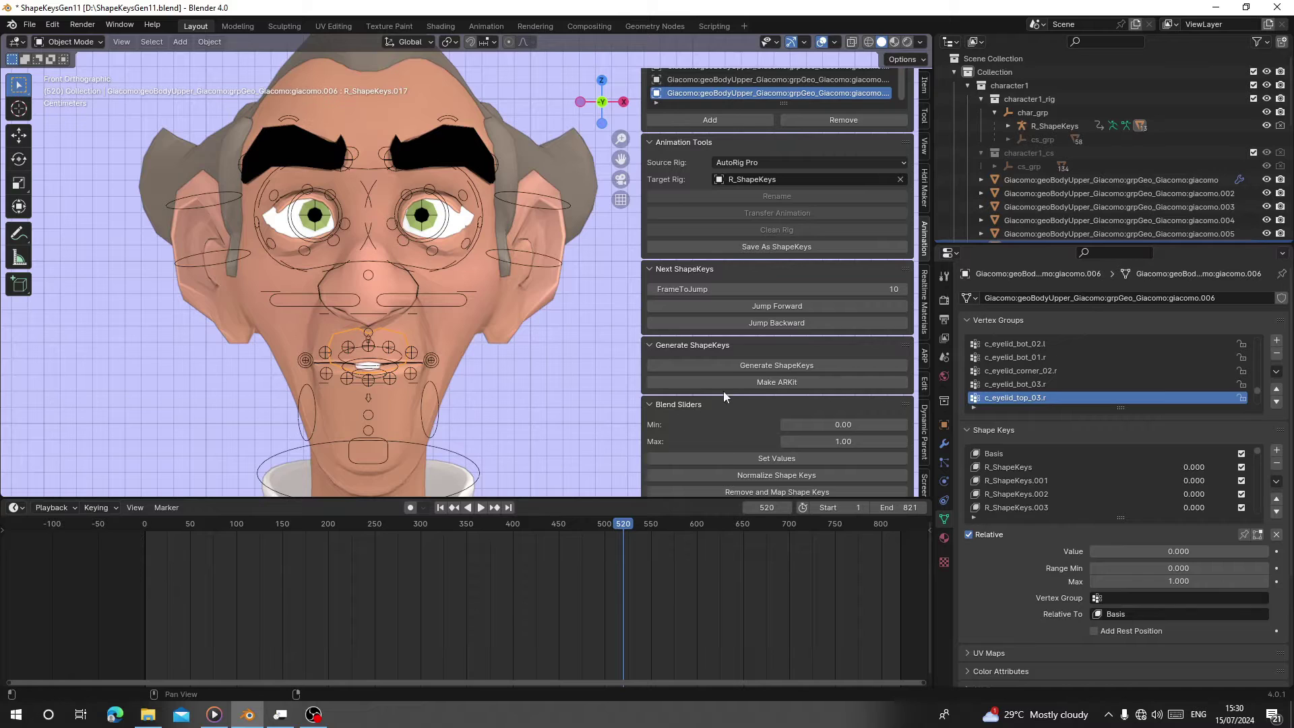
pyautogui.click(763, 382)
pyautogui.click(1024, 470)
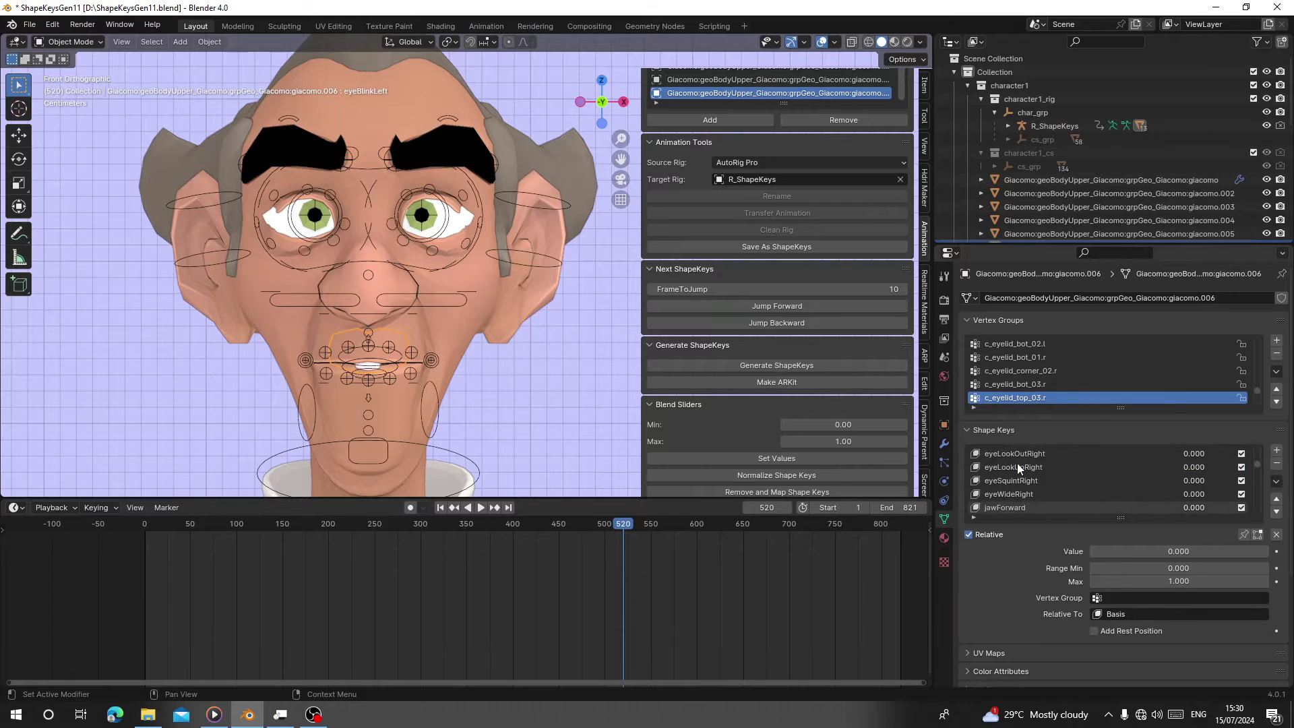
# Select the character's rig, run Clean Rig and move the timeline to frame 102.
pyautogui.click(431, 359)
pyautogui.click(759, 234)
pyautogui.moveTo(442, 528); pyautogui.dragTo(238, 540)
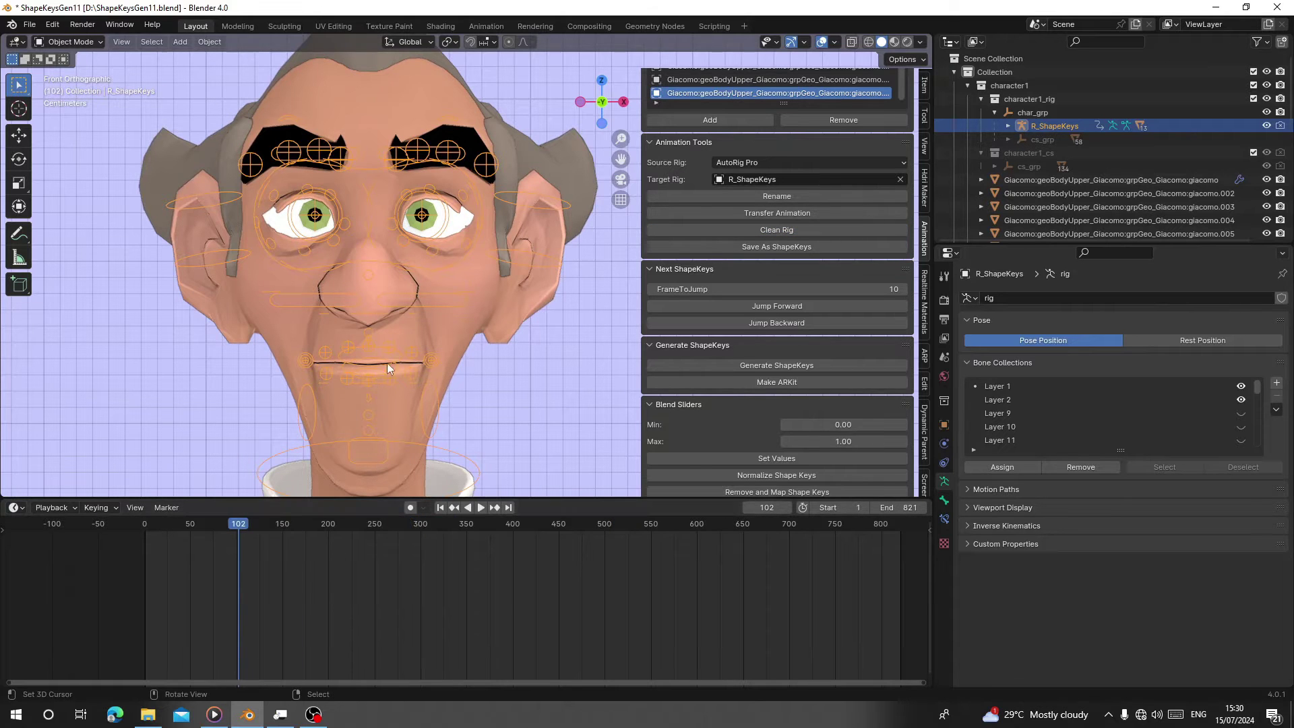
# Select the head mesh, turn off the viewport overlays and test its eyeBlinkLeft shape key, leaving the value at 0.
pyautogui.scroll(3, 479, 290)
pyautogui.click(479, 290)
pyautogui.scroll(-2, 478, 290)
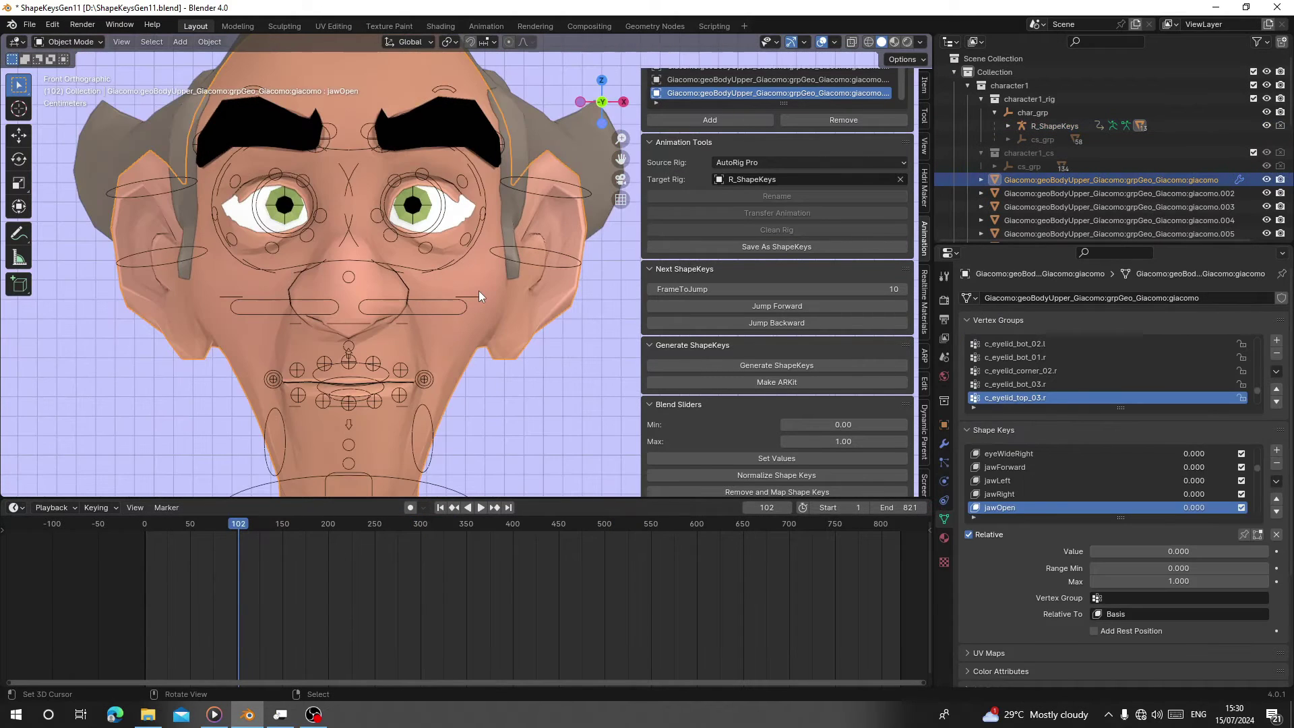
pyautogui.click(822, 42)
pyautogui.scroll(10, 1004, 472)
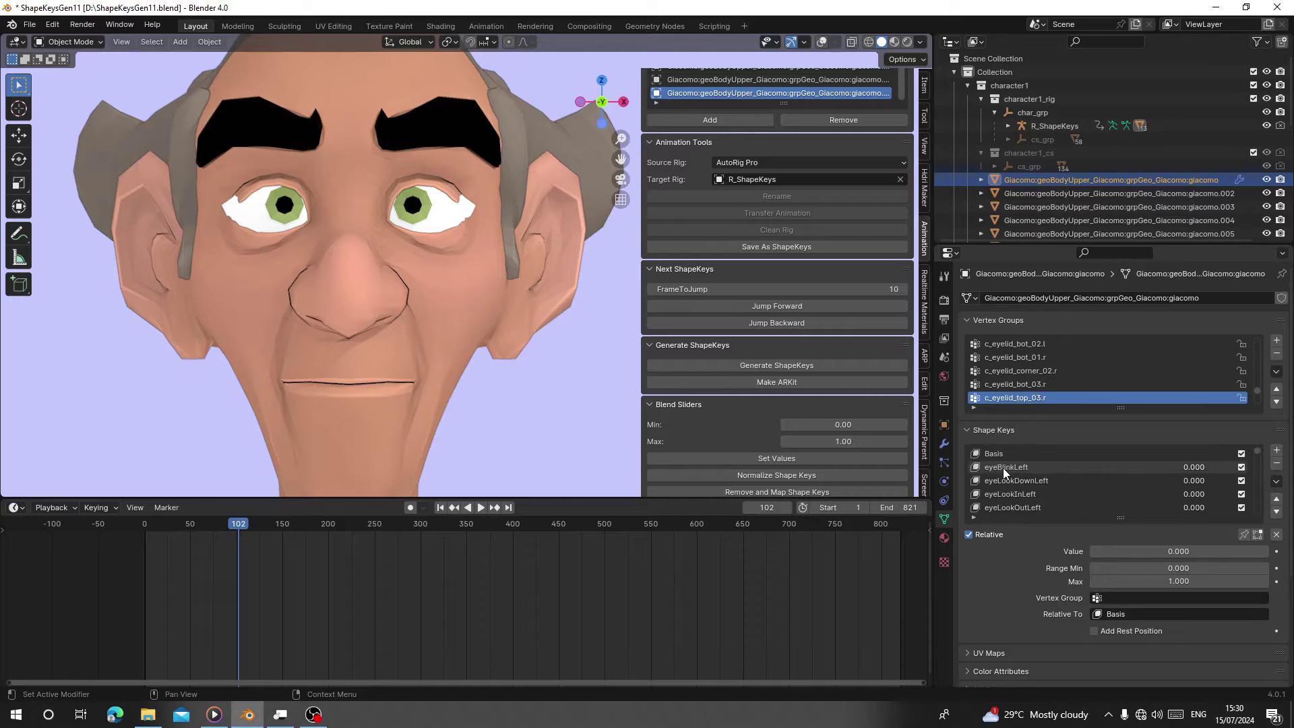
pyautogui.click(1004, 467)
pyautogui.moveTo(1146, 551); pyautogui.dragTo(1090, 551)
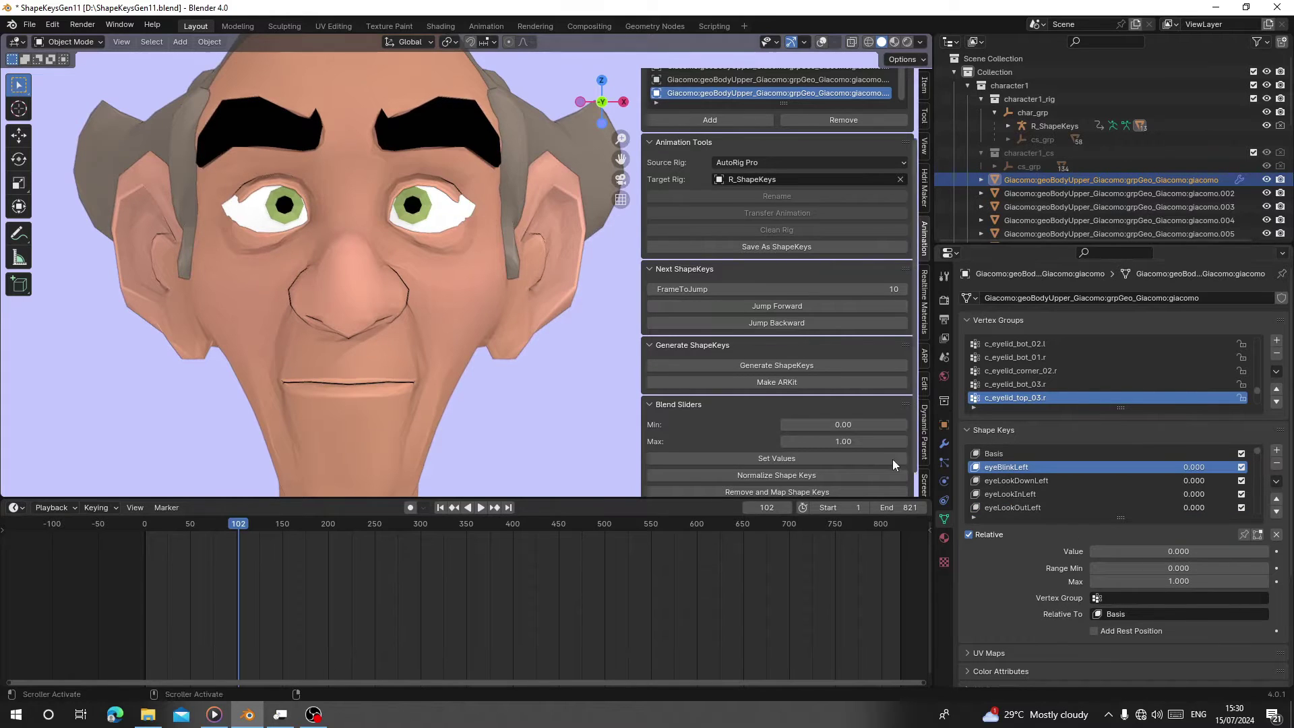
# Filter the head's shape keys by "jaw", set jawOpen to 1.000 and inspect the open mouth.
pyautogui.click(974, 517)
pyautogui.click(1003, 531)
pyautogui.press('Return')
pyautogui.click(1000, 494)
pyautogui.moveTo(1112, 567); pyautogui.dragTo(1270, 567)
pyautogui.scroll(-1, 775, 438)
pyautogui.keyDown('shift'); pyautogui.moveTo(541, 369); pyautogui.dragTo(563, 280, button='middle'); pyautogui.keyUp('shift')
pyautogui.scroll(-2, 563, 279)
pyautogui.keyDown('shift'); pyautogui.moveTo(409, 258); pyautogui.dragTo(411, 278, button='middle'); pyautogui.keyUp('shift')
pyautogui.scroll(3, 423, 329)
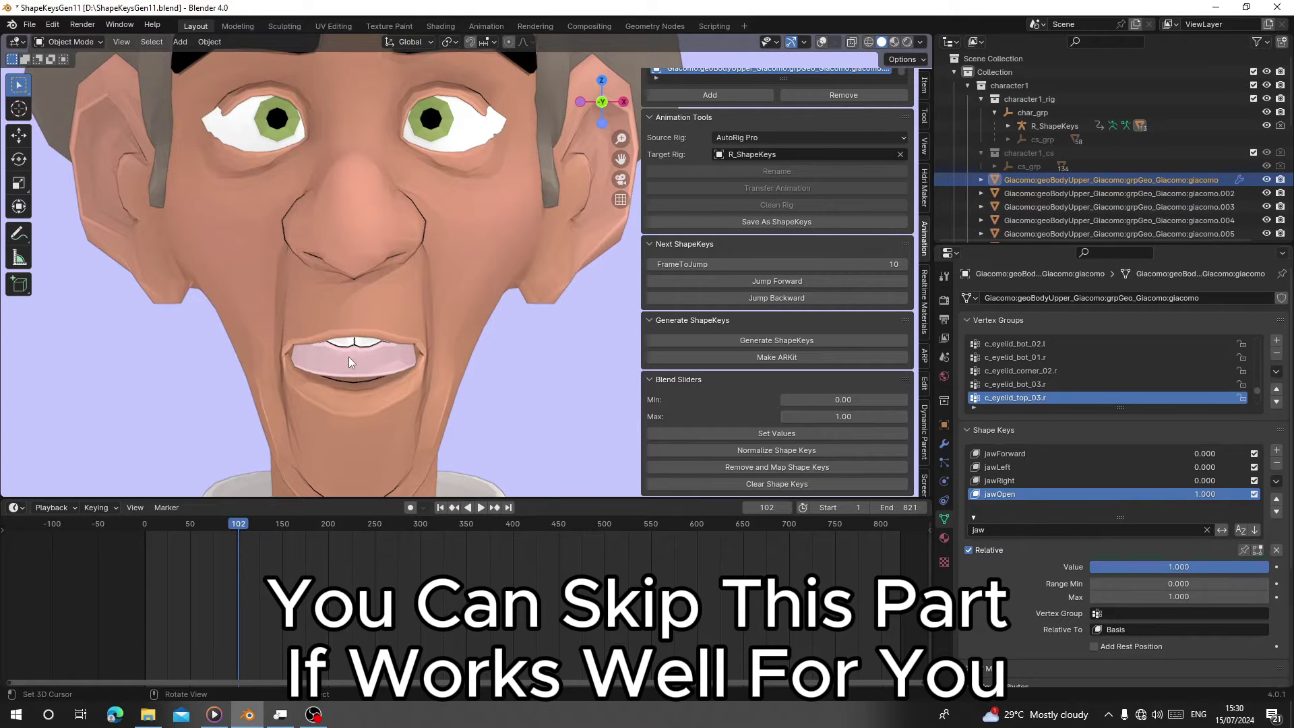
pyautogui.scroll(-3, 349, 357)
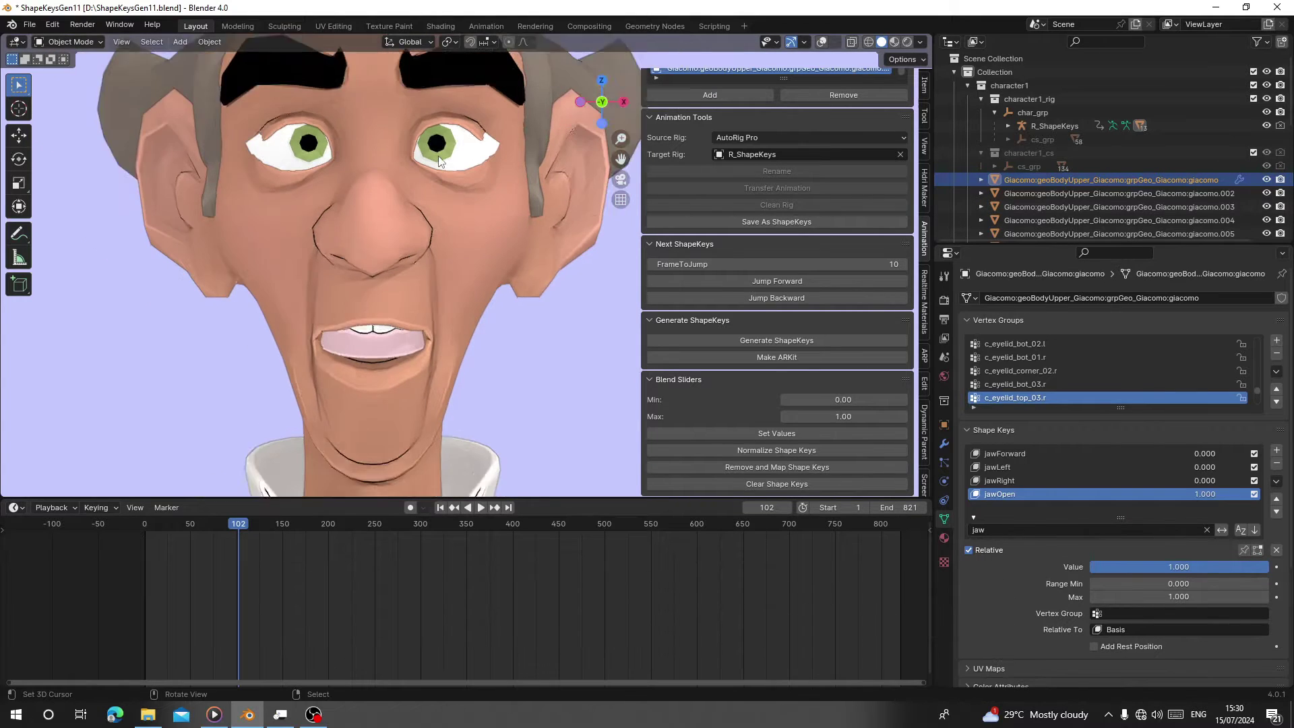
# Filter the shape keys by "blin", set eyeBlinkLeft to 1.000 and inspect how far the eyelid closes.
pyautogui.click(993, 531)
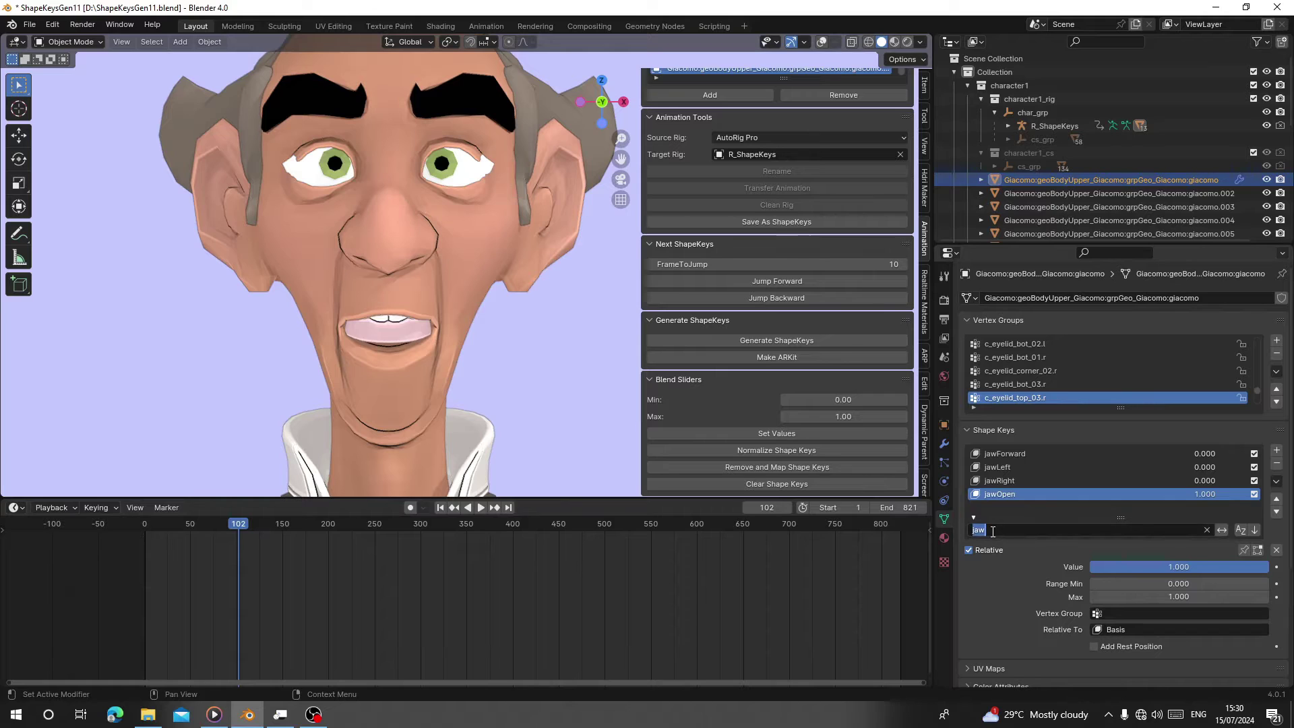
pyautogui.write('blin')
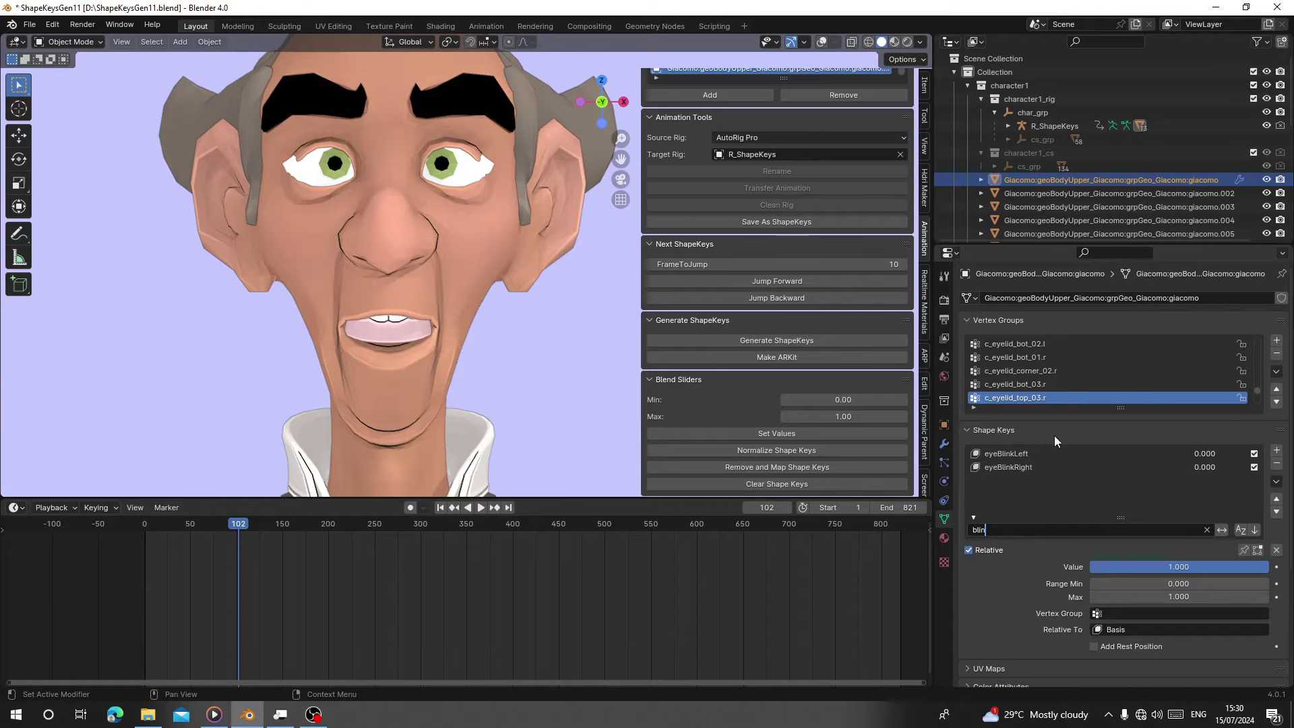
pyautogui.click(1026, 454)
pyautogui.moveTo(1110, 567); pyautogui.dragTo(1267, 567)
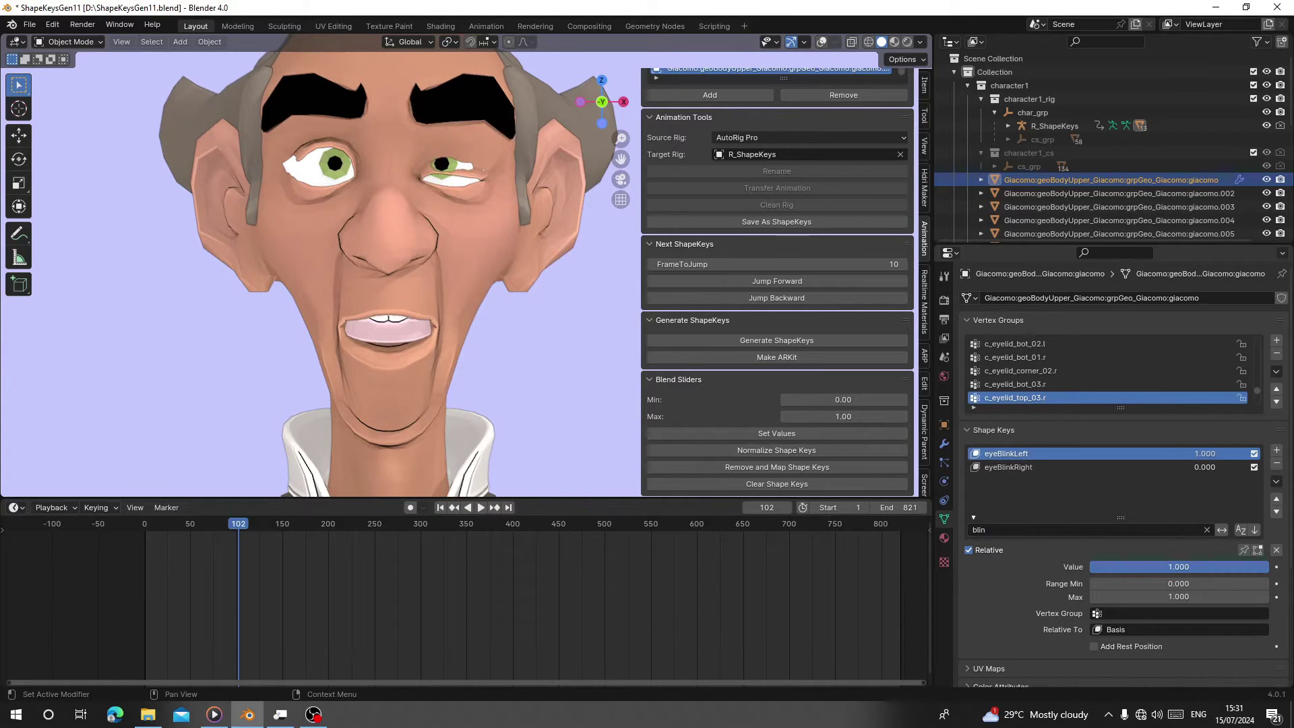
pyautogui.scroll(2, 446, 161)
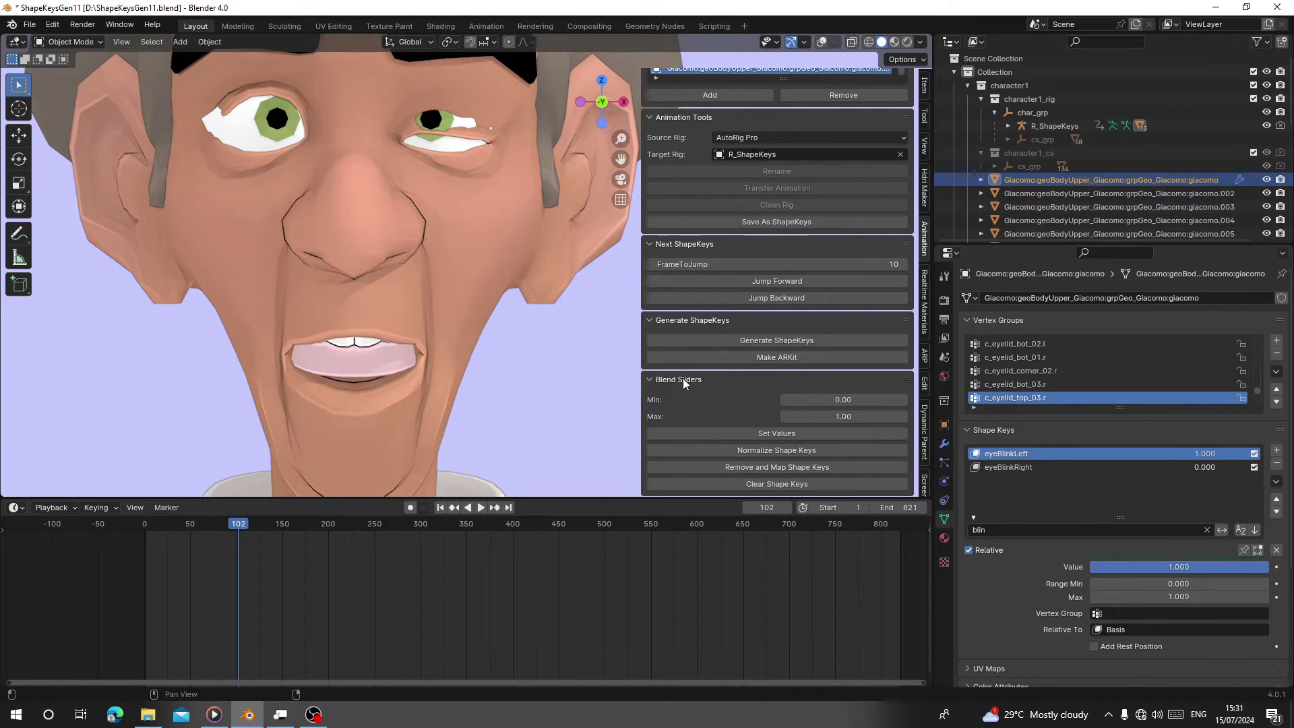
pyautogui.scroll(-2, 426, 289)
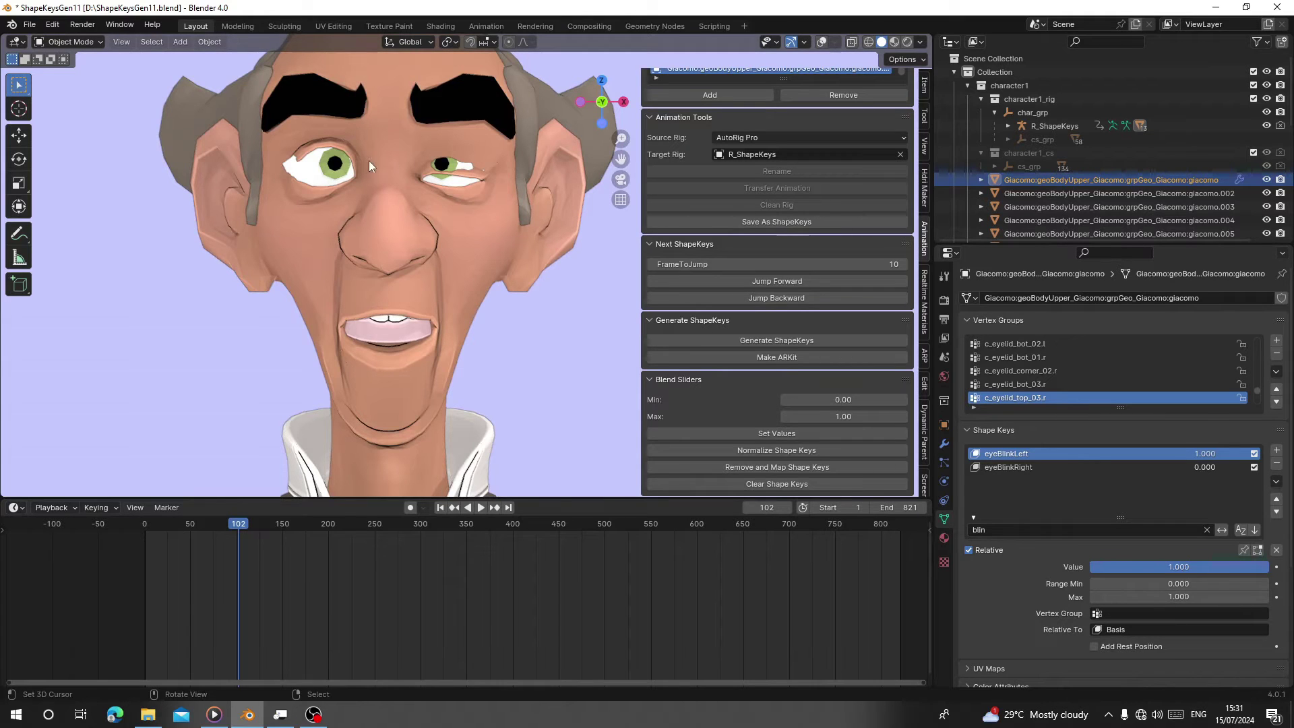
# Raise eyeBlinkLeft's range maximum to 2.000, increase its value to about 1.515 and copy that value.
pyautogui.moveTo(1124, 595); pyautogui.dragTo(1199, 567)
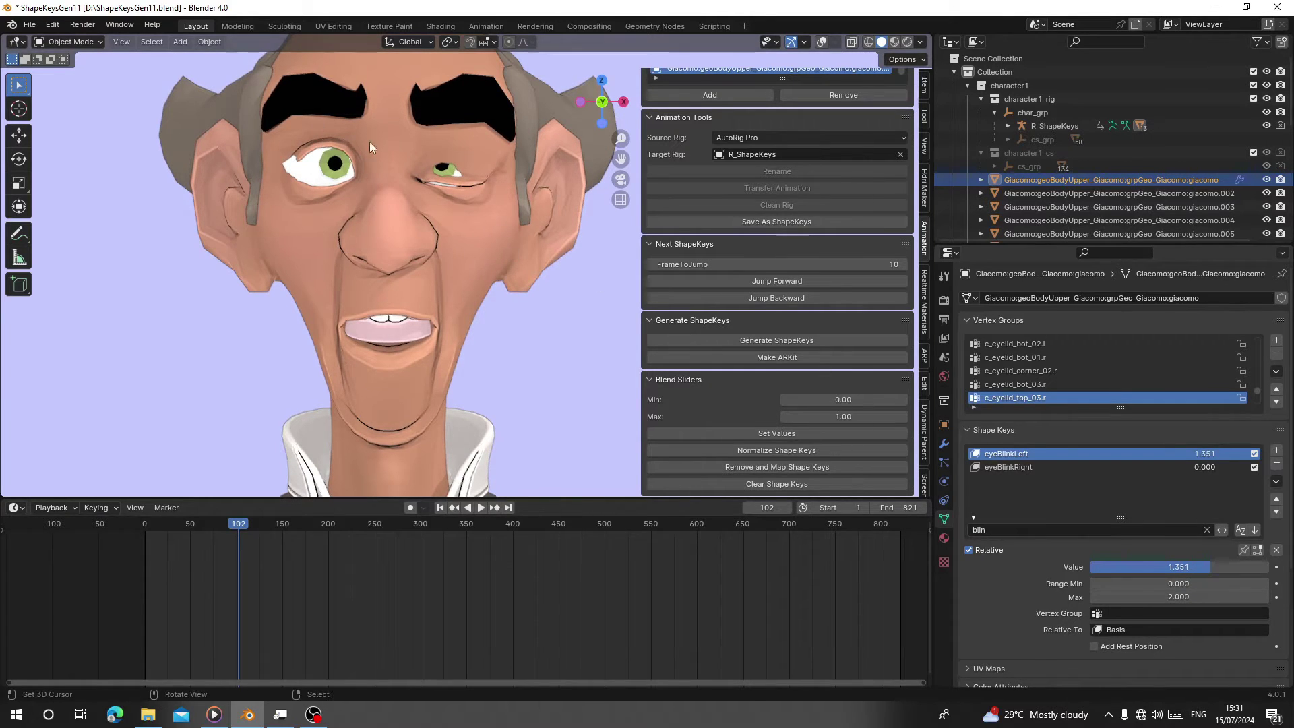
pyautogui.scroll(2, 451, 179)
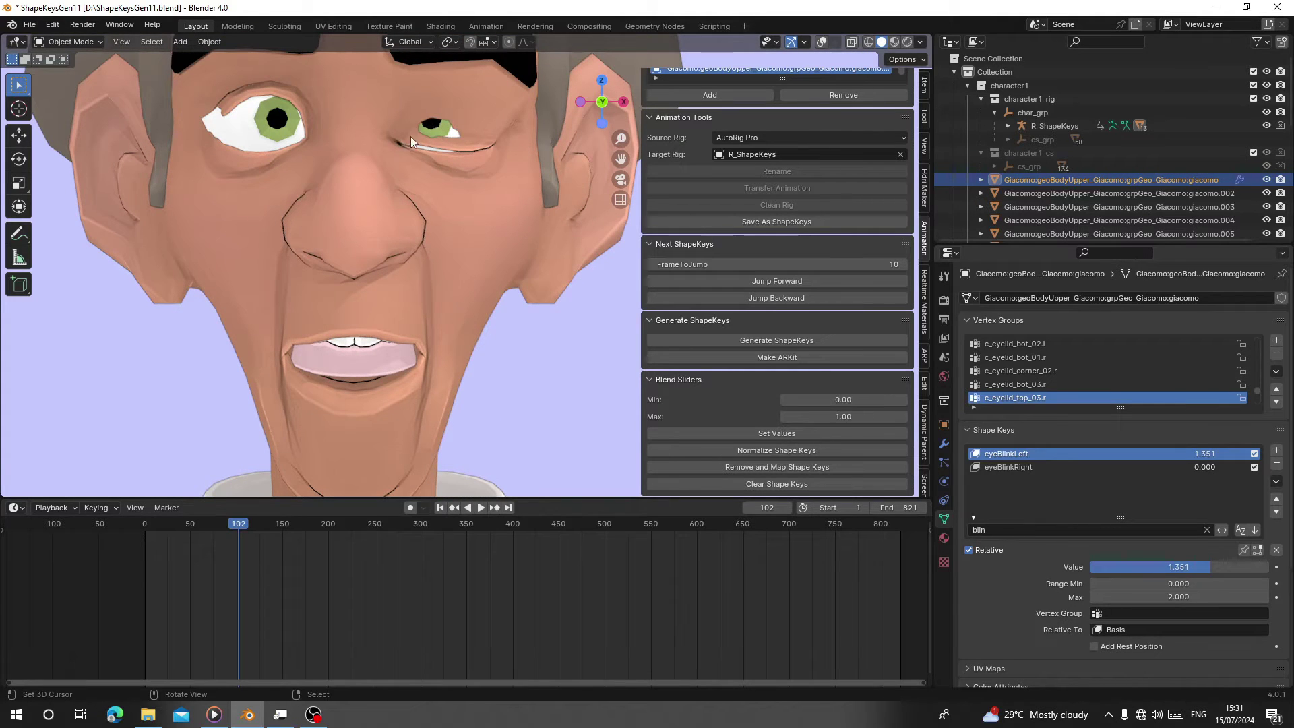
pyautogui.moveTo(1200, 566); pyautogui.dragTo(1226, 572)
pyautogui.click(1169, 567)
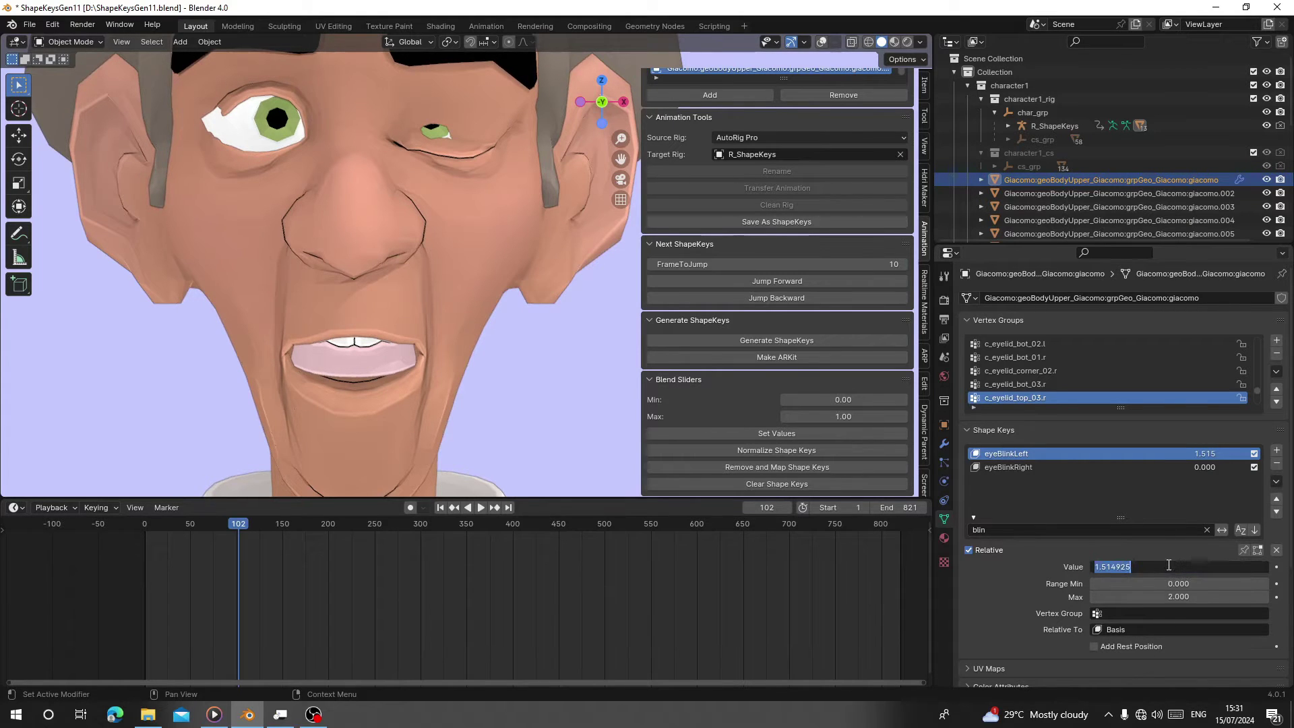
pyautogui.click(1022, 567)
pyautogui.moveTo(817, 419)
pyautogui.mouseDown()
pyautogui.moveTo(797, 420)
pyautogui.moveTo(816, 421)
pyautogui.mouseUp()
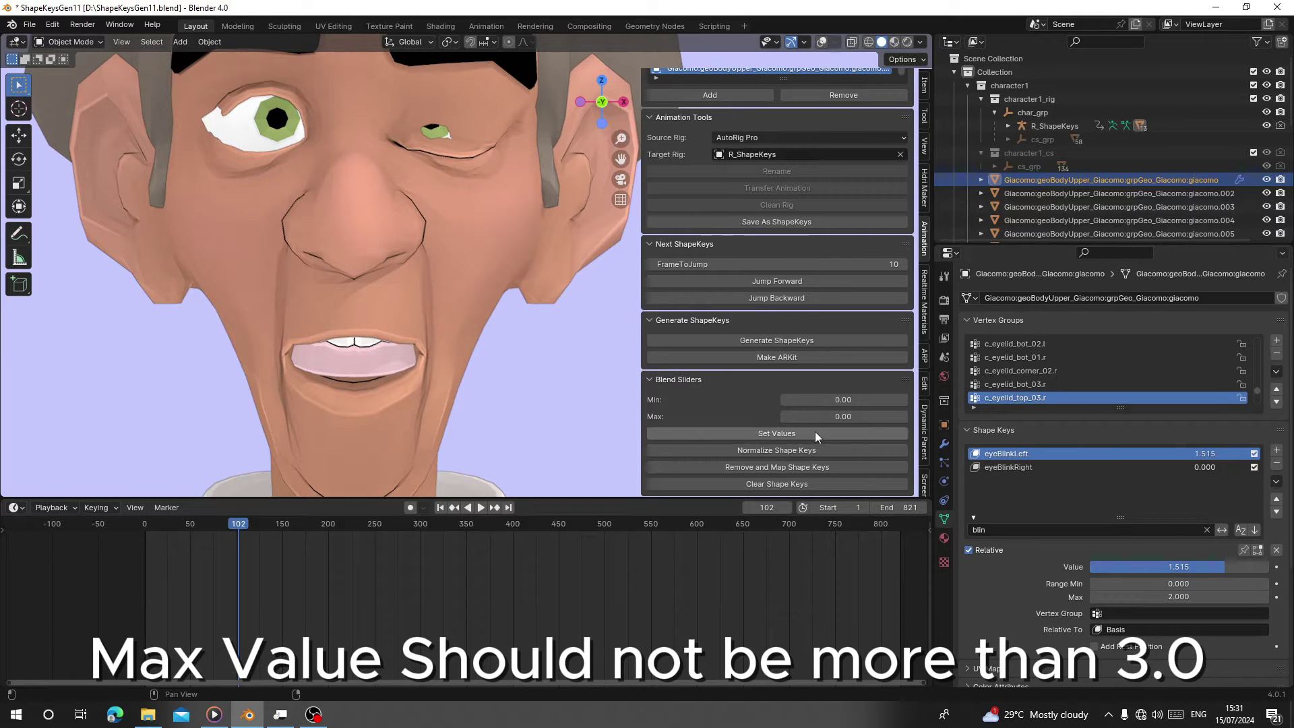
pyautogui.click(763, 434)
pyautogui.scroll(-3, 383, 285)
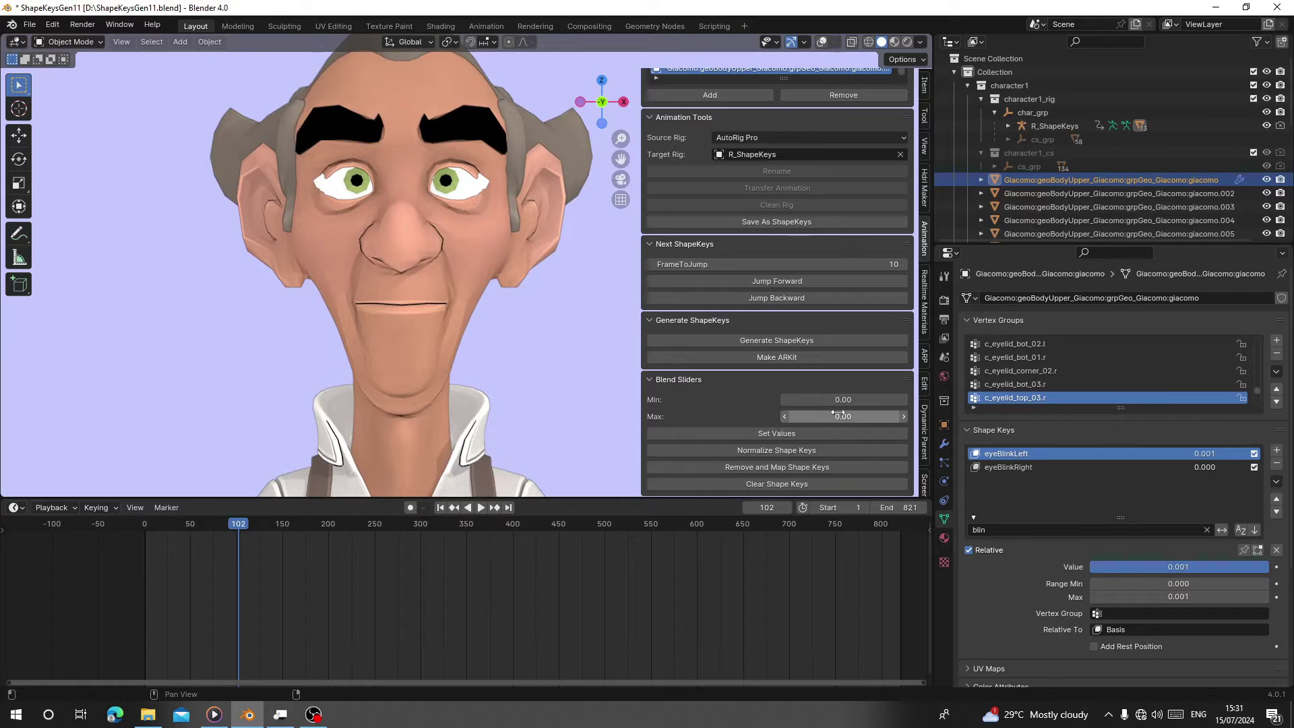
# Set the Blend Sliders maximum to 1.514925 and apply it with Set Values.
pyautogui.click(792, 416)
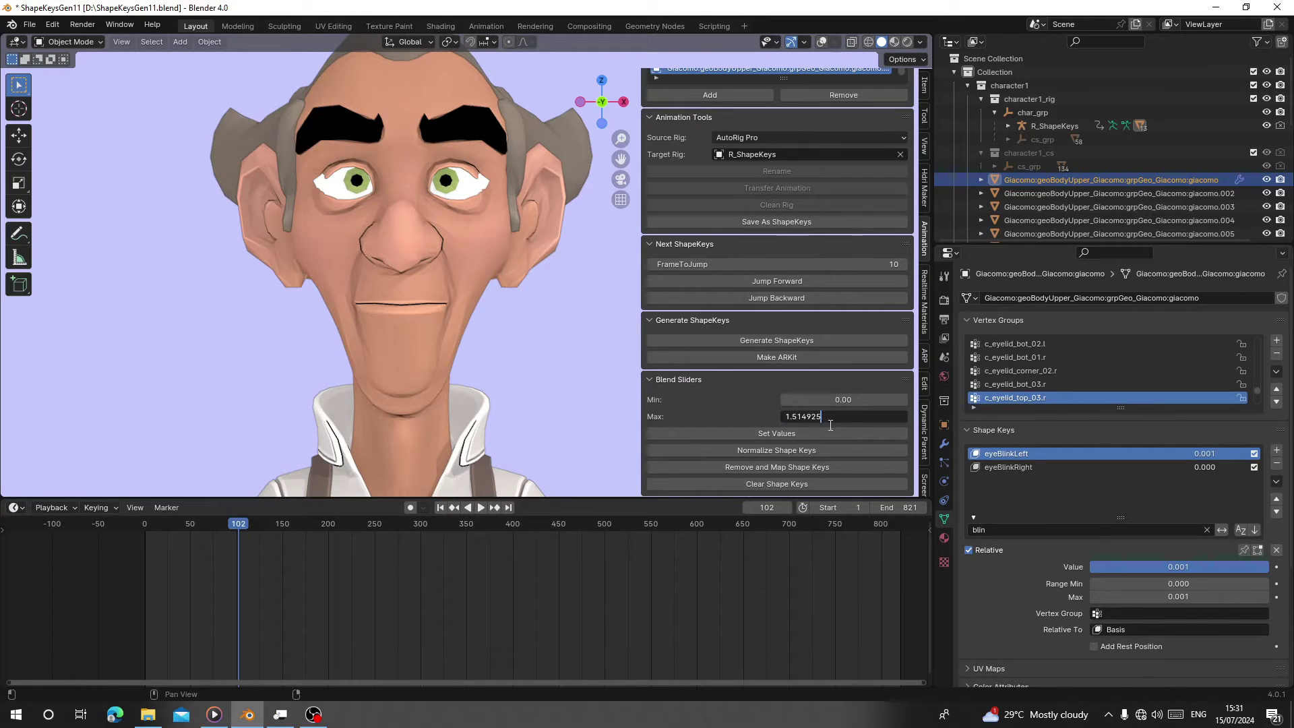
pyautogui.write('1.514925')
pyautogui.press('Return')
pyautogui.click(779, 432)
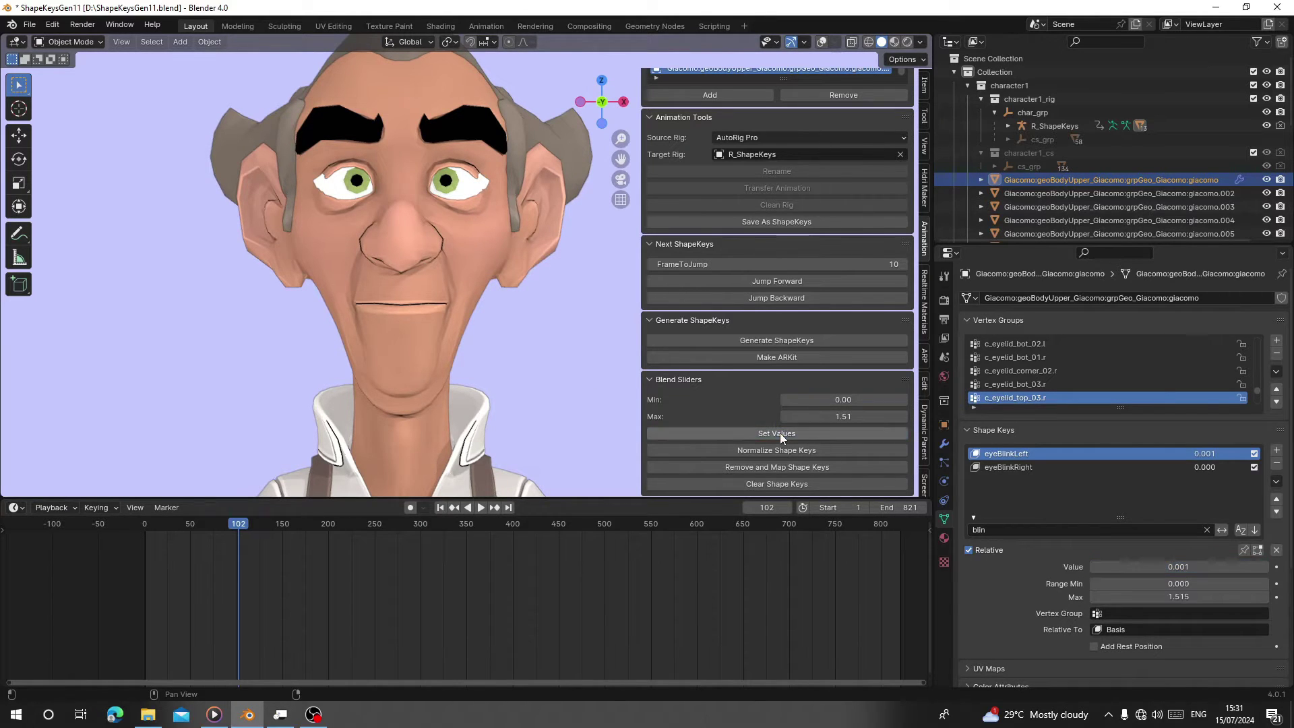
# Clear the shape key filter, check the range of several keys and test eyeWideLeft, leaving its value at 0.
pyautogui.click(1204, 530)
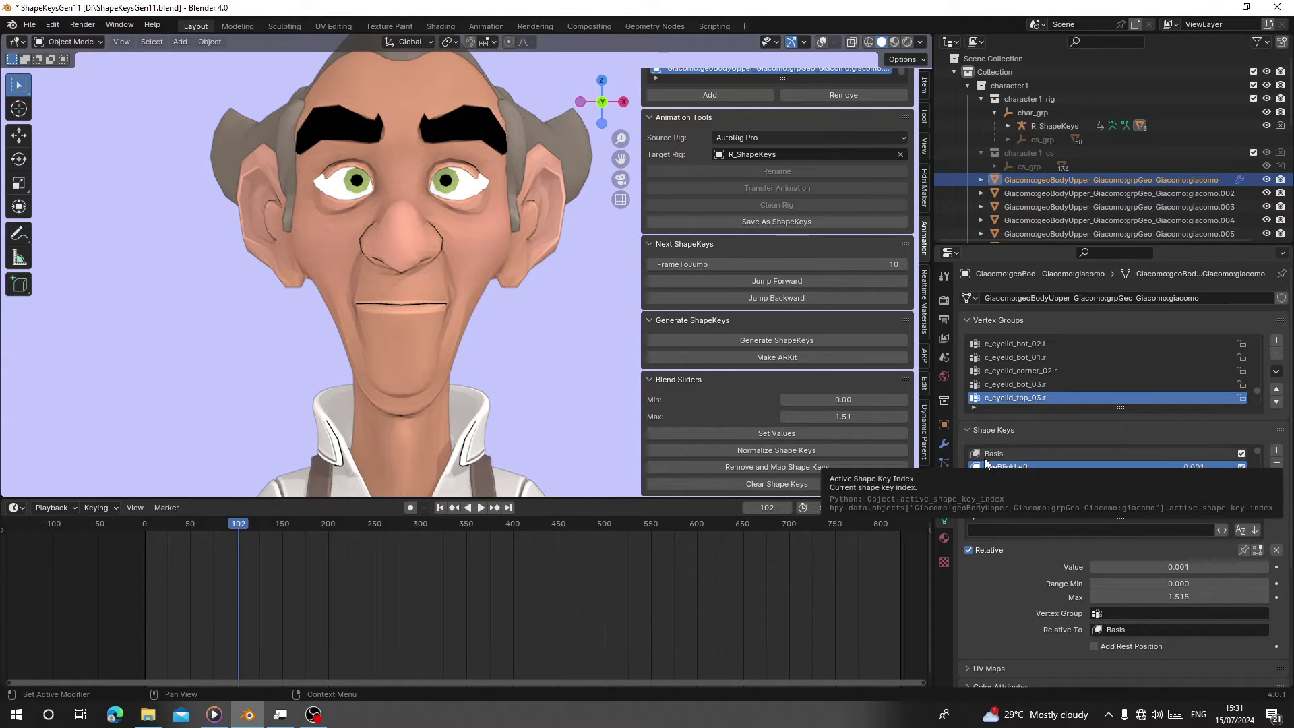
pyautogui.scroll(4, 802, 177)
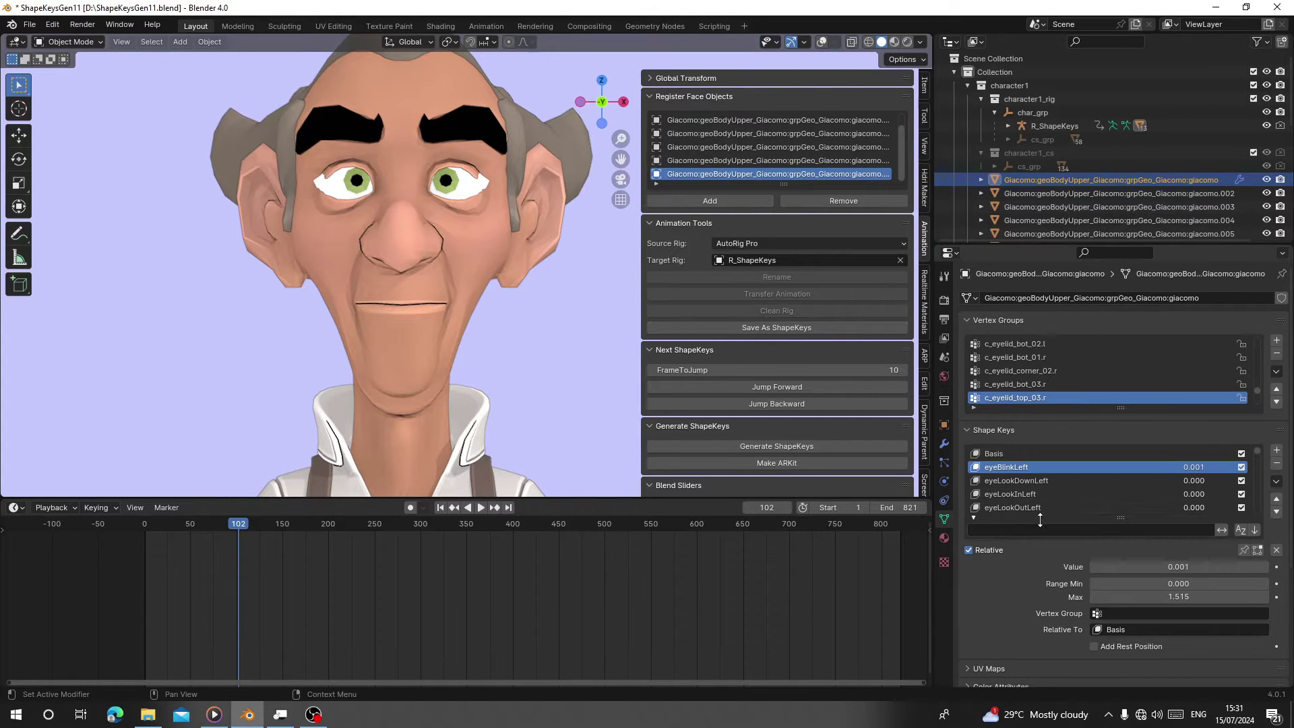
pyautogui.click(1047, 494)
pyautogui.scroll(-5, 1055, 485)
pyautogui.click(1064, 479)
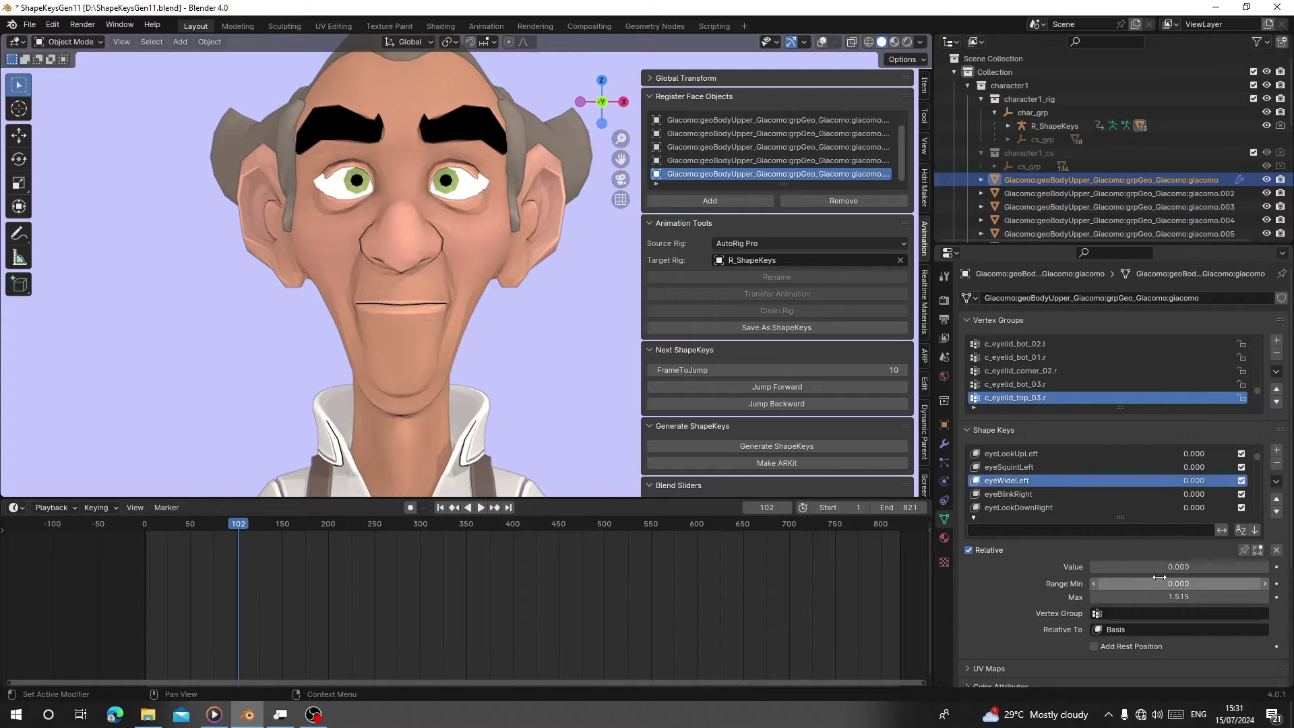
pyautogui.moveTo(1130, 567); pyautogui.dragTo(1092, 567)
# Filter the head's shape keys by "jaw" and set jawOpen to its maximum of 1.515.
pyautogui.click(1040, 530)
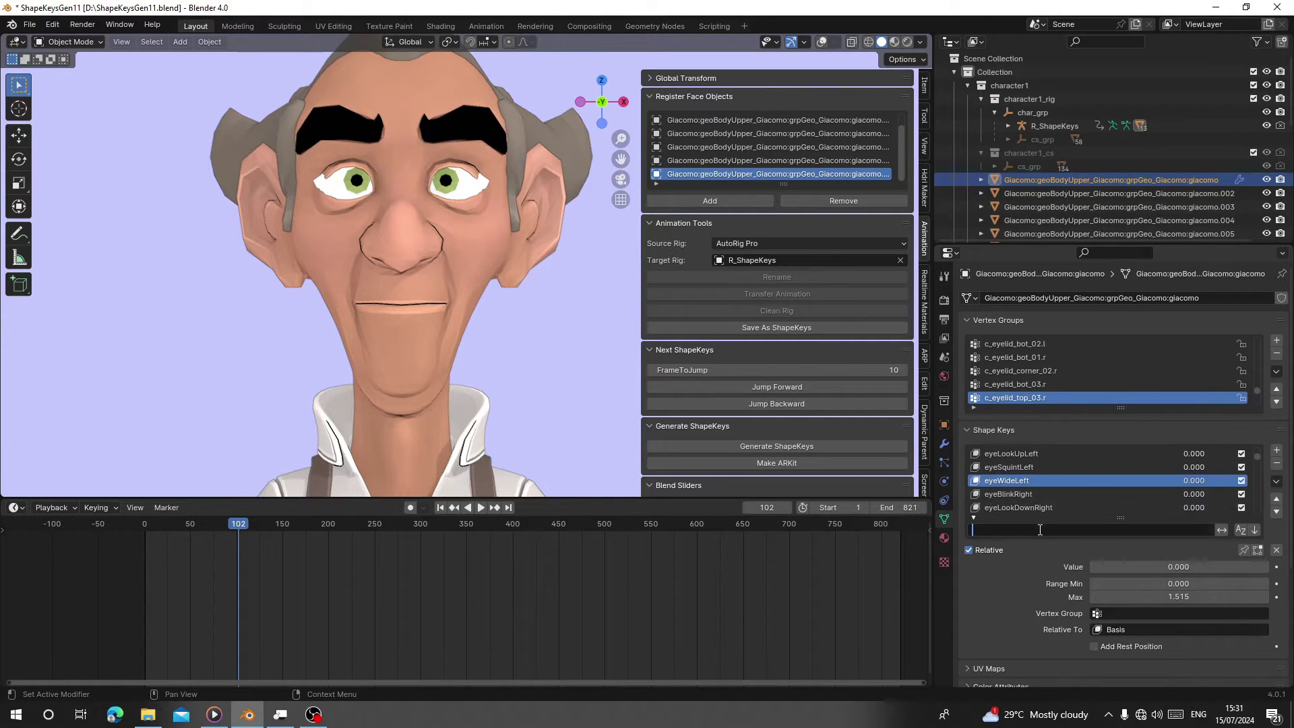
pyautogui.write('jaw')
pyautogui.click(1003, 494)
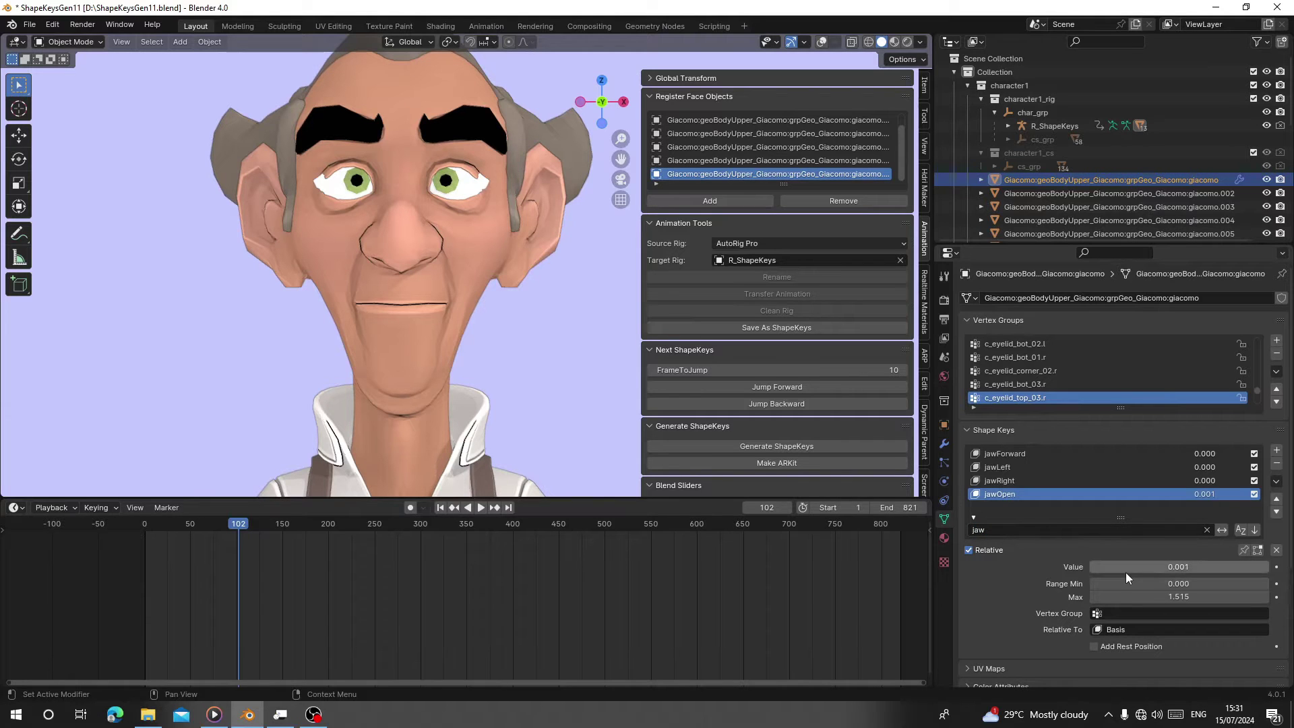
pyautogui.moveTo(1146, 567); pyautogui.dragTo(1267, 567)
pyautogui.scroll(1, 188, 176)
pyautogui.keyDown('shift'); pyautogui.scroll(-3, 269, 230); pyautogui.keyUp('shift')
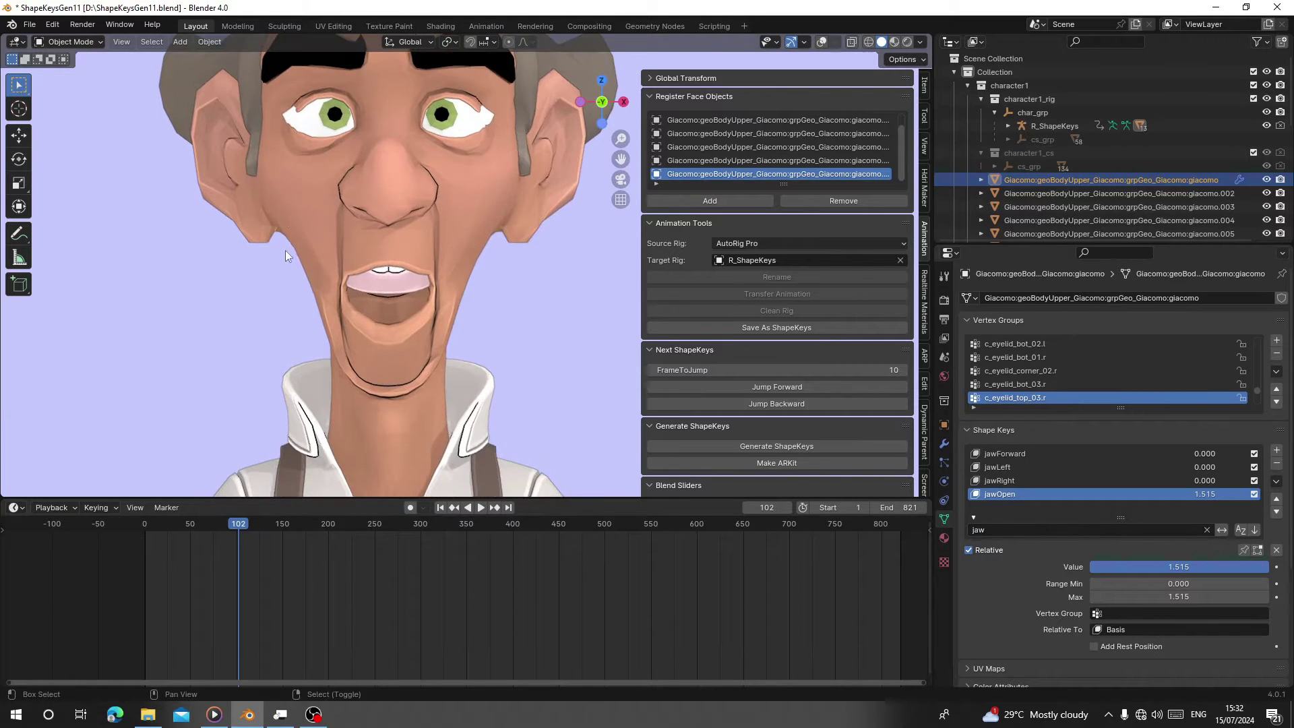
# Set jawOpen to 1.515 on the lower teeth and tongue meshes to match the open mouth.
pyautogui.rightClick(386, 287)
pyautogui.moveTo(1132, 566); pyautogui.dragTo(1267, 567)
pyautogui.moveTo(573, 377); pyautogui.dragTo(364, 250, button='middle')
pyautogui.click(364, 251)
pyautogui.click(998, 494)
pyautogui.moveTo(1125, 565); pyautogui.dragTo(1270, 566)
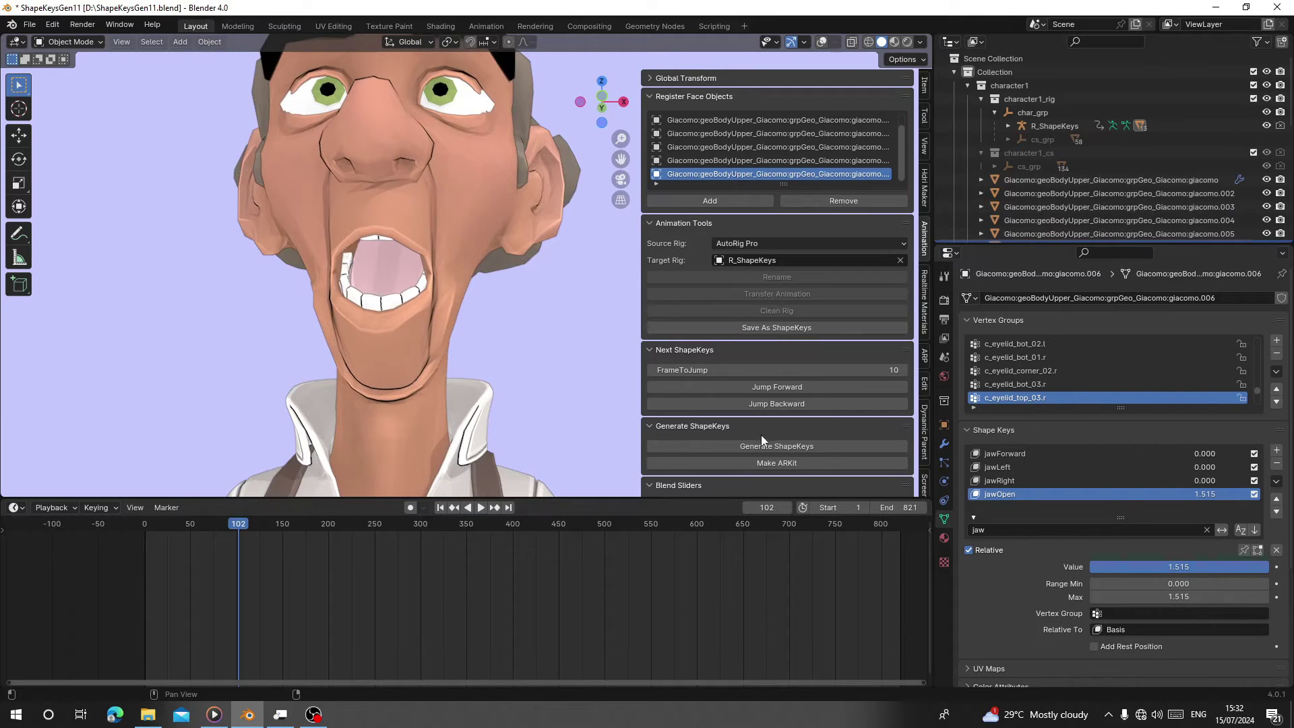
# Reset jawOpen to 0 on the tongue, lower teeth and head meshes.
pyautogui.scroll(-4, 754, 416)
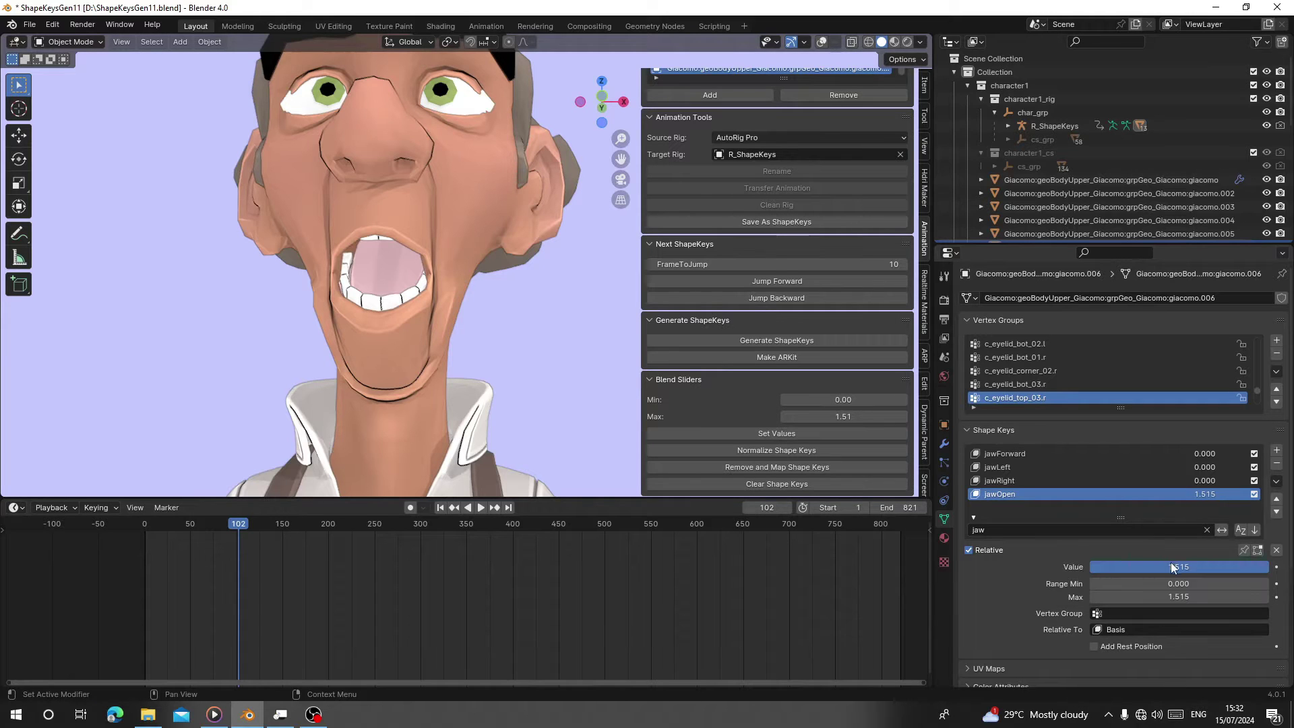
pyautogui.moveTo(1174, 566); pyautogui.dragTo(993, 566)
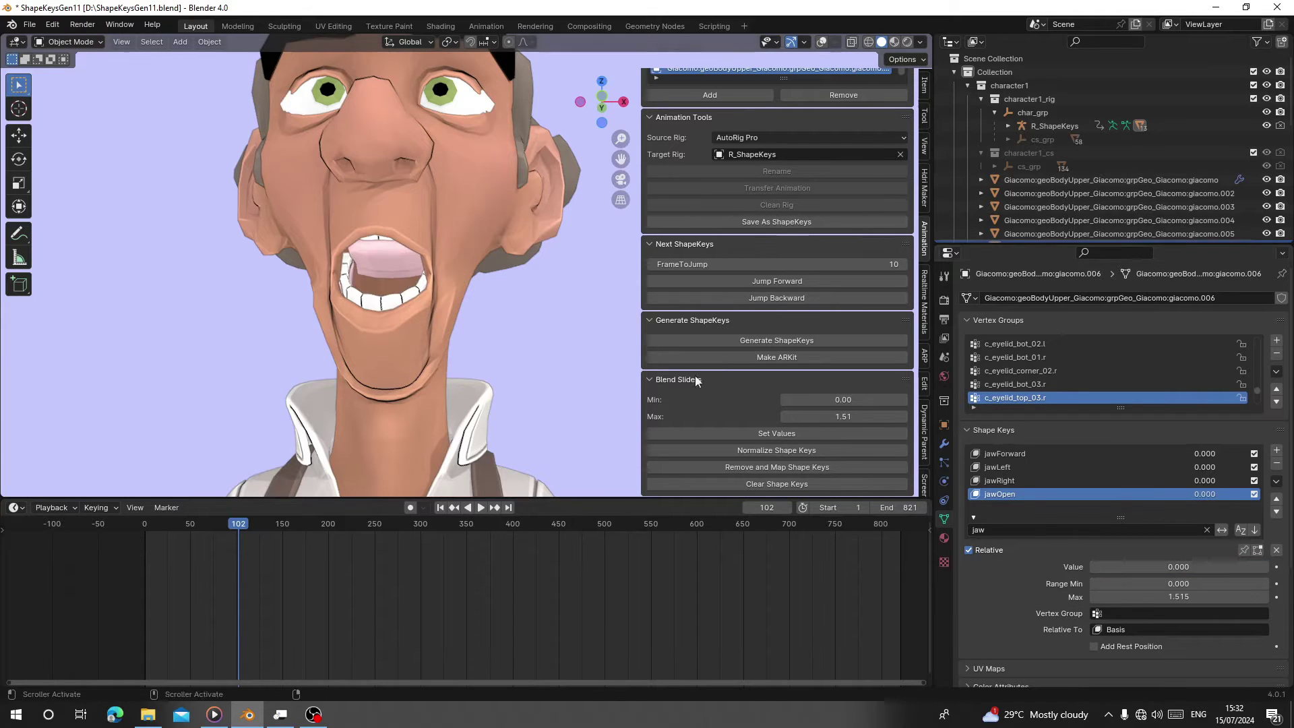
pyautogui.rightClick(384, 304)
pyautogui.moveTo(1166, 567); pyautogui.dragTo(991, 566)
pyautogui.rightClick(465, 256)
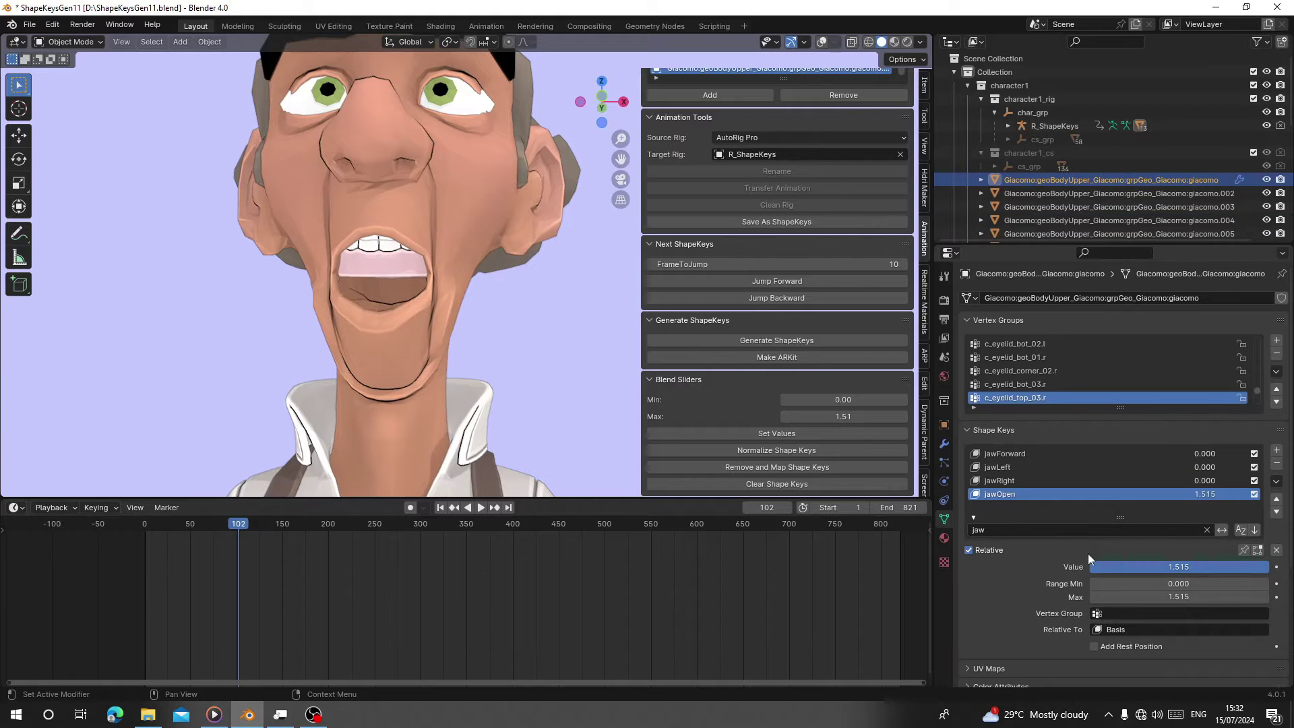
pyautogui.moveTo(1106, 568); pyautogui.dragTo(1092, 567)
pyautogui.scroll(-3, 432, 276)
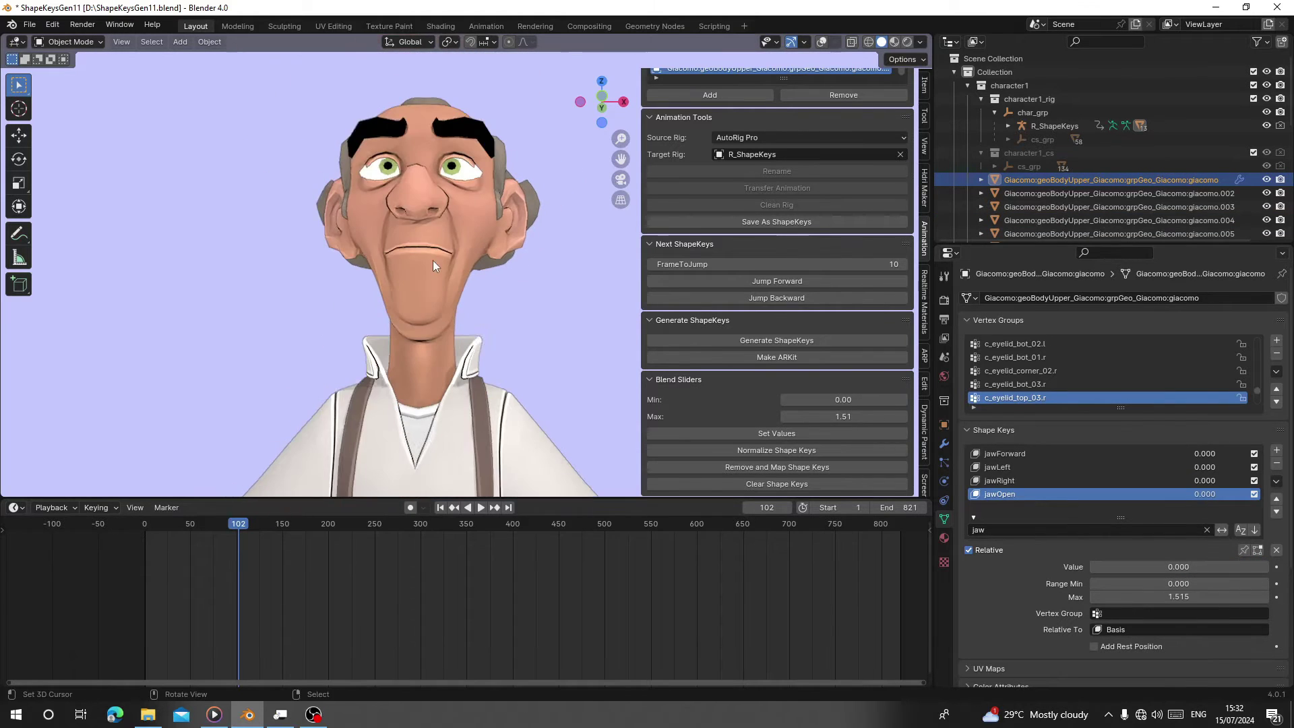
# Clear the jaw filter, run Normalize Shape Keys on the character's meshes, and apply Remove and Map Shape Keys.
pyautogui.moveTo(433, 276); pyautogui.dragTo(395, 267, button='middle')
pyautogui.click(1206, 529)
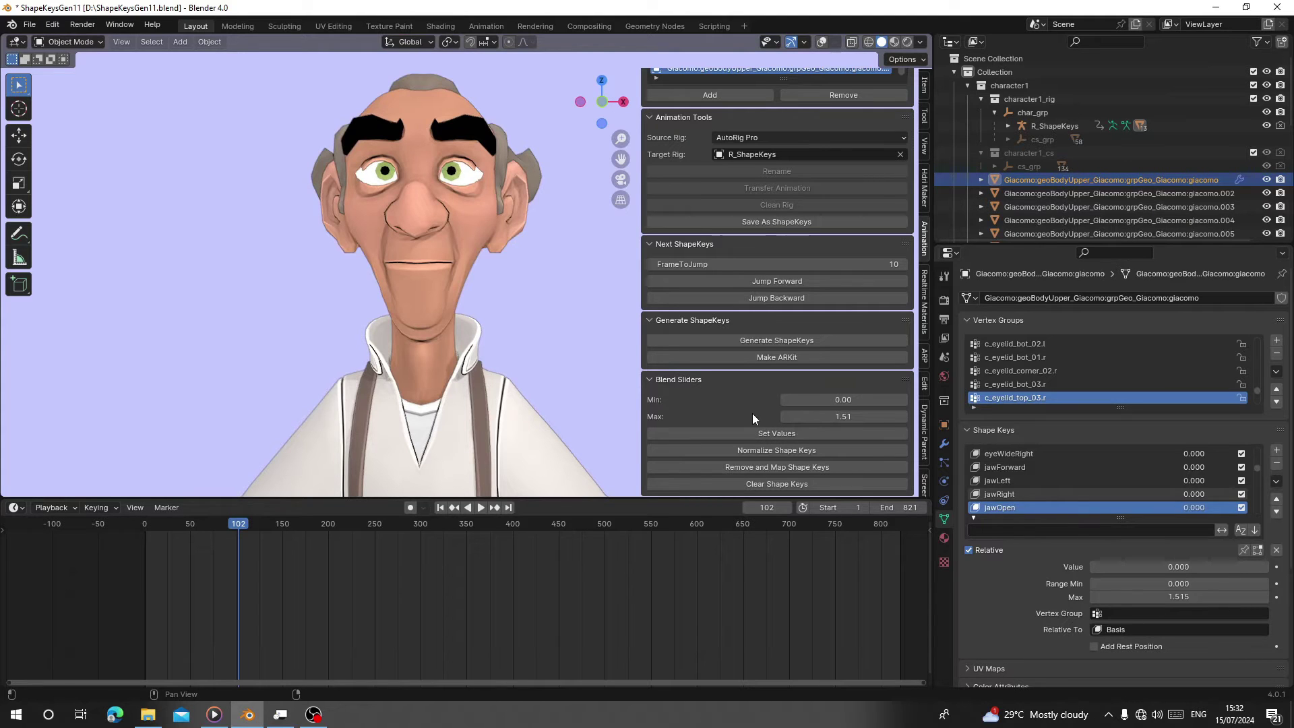
pyautogui.click(750, 450)
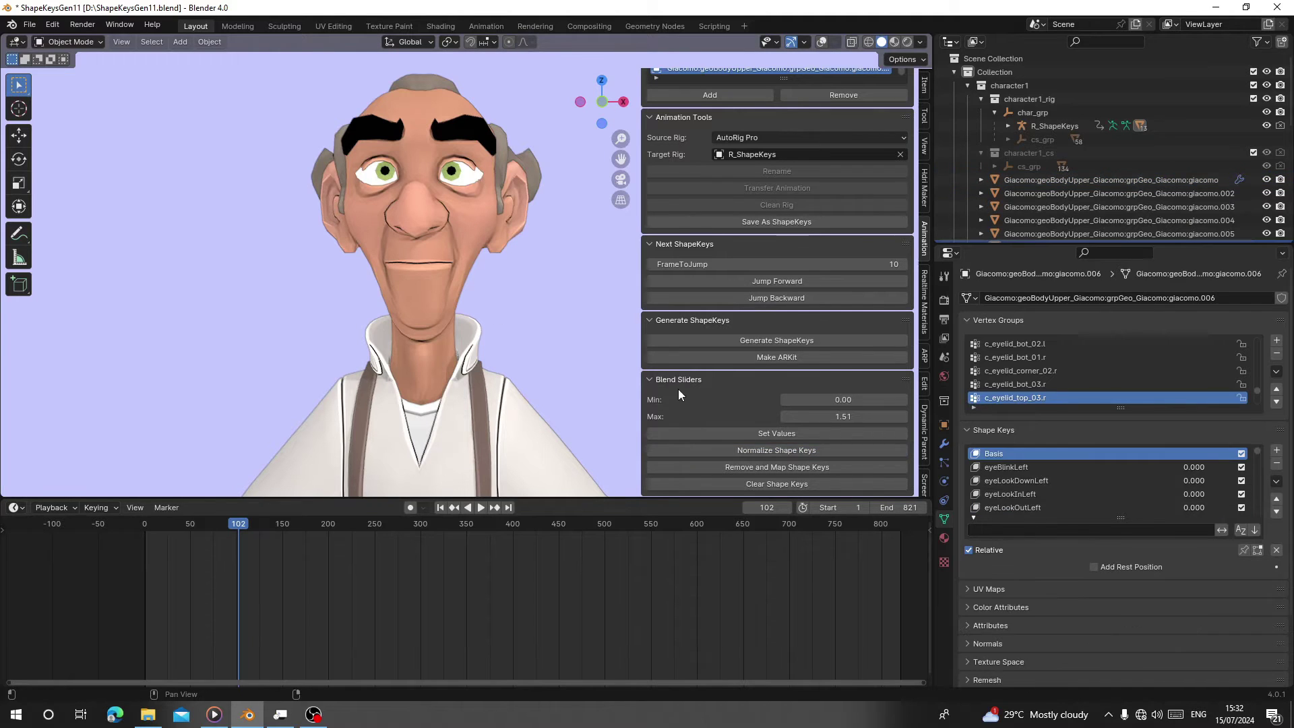
pyautogui.click(739, 465)
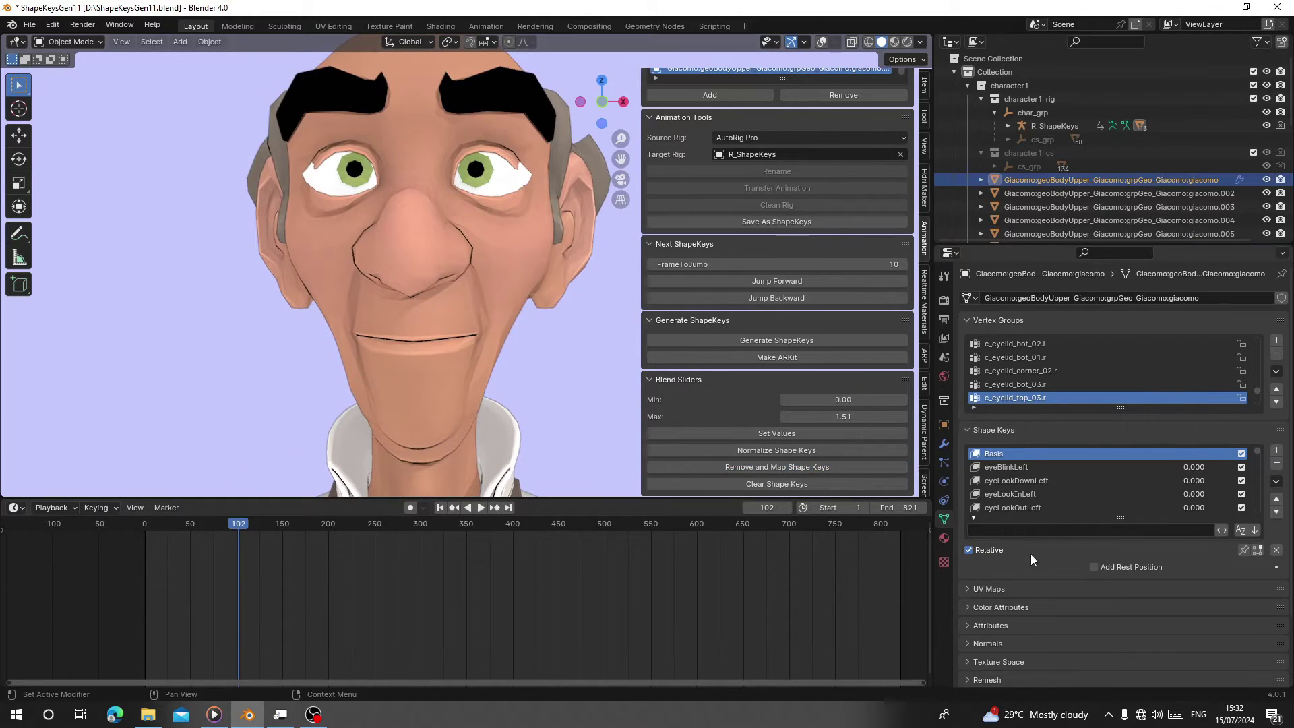
# Filter the head mesh's shape keys by "jaw" and set jawOpen to 1.000.
pyautogui.click(1017, 531)
pyautogui.write('jaw')
pyautogui.click(1000, 494)
pyautogui.moveTo(1146, 567); pyautogui.dragTo(1257, 567)
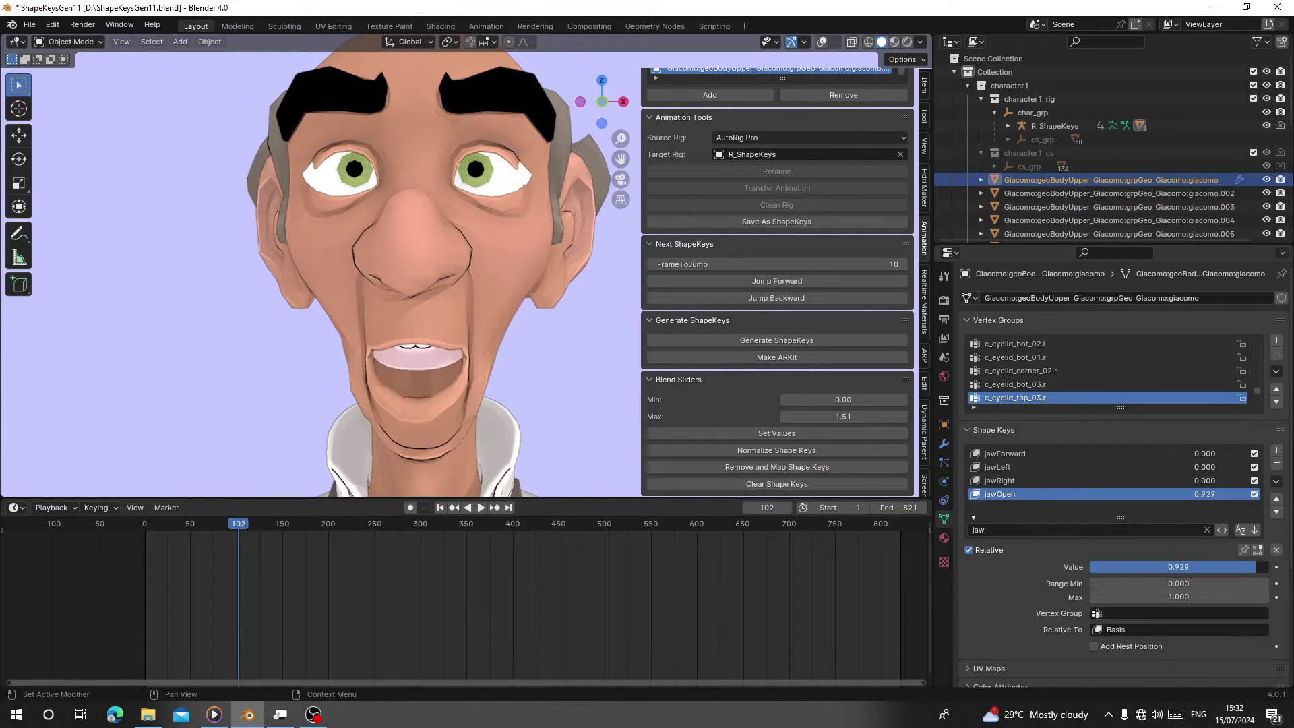
pyautogui.moveTo(424, 289); pyautogui.dragTo(432, 259, button='middle')
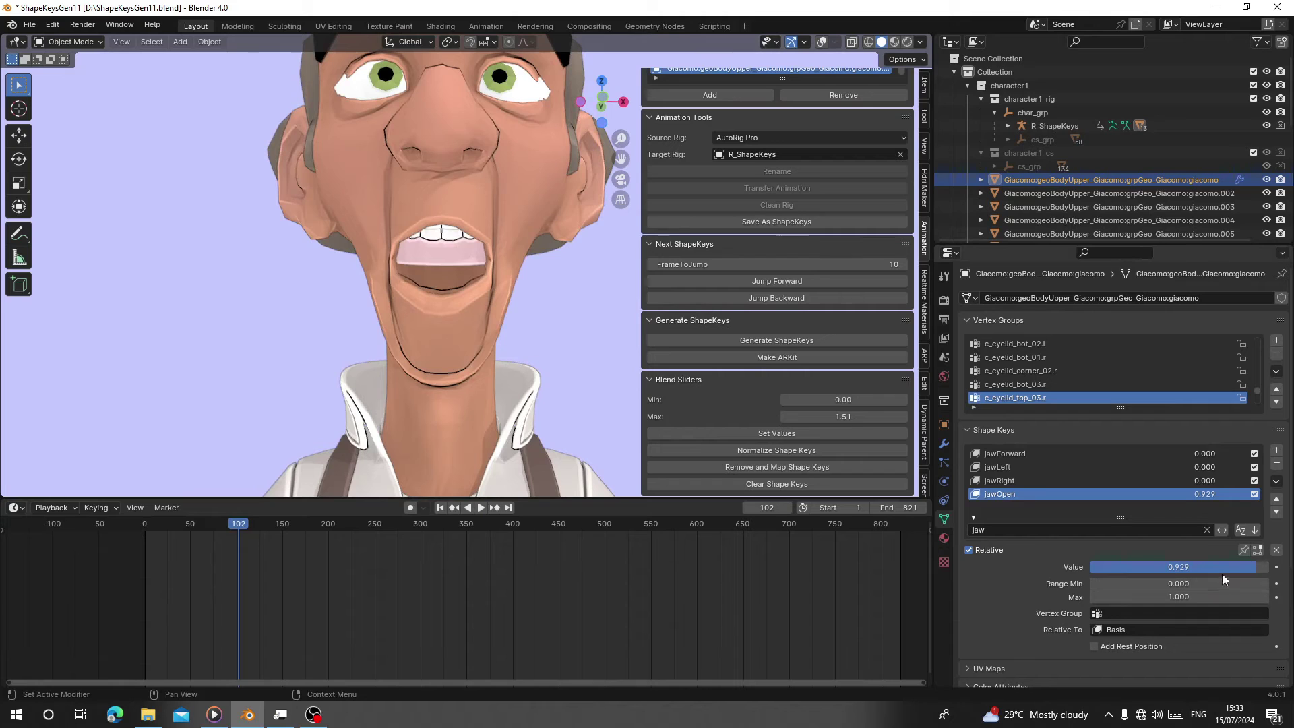
pyautogui.moveTo(1263, 566); pyautogui.dragTo(1270, 567)
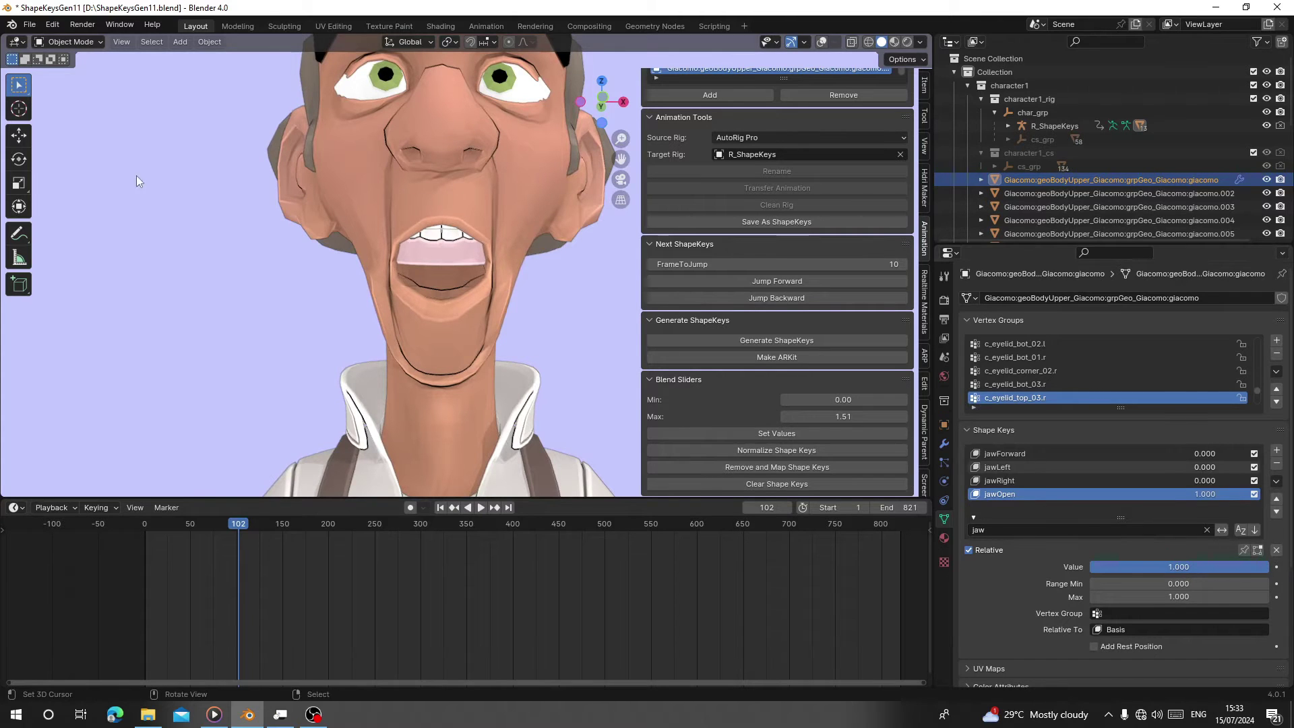
# Set jawOpen to 1.000 on the lower teeth and tongue meshes to match the open mouth.
pyautogui.click(438, 258)
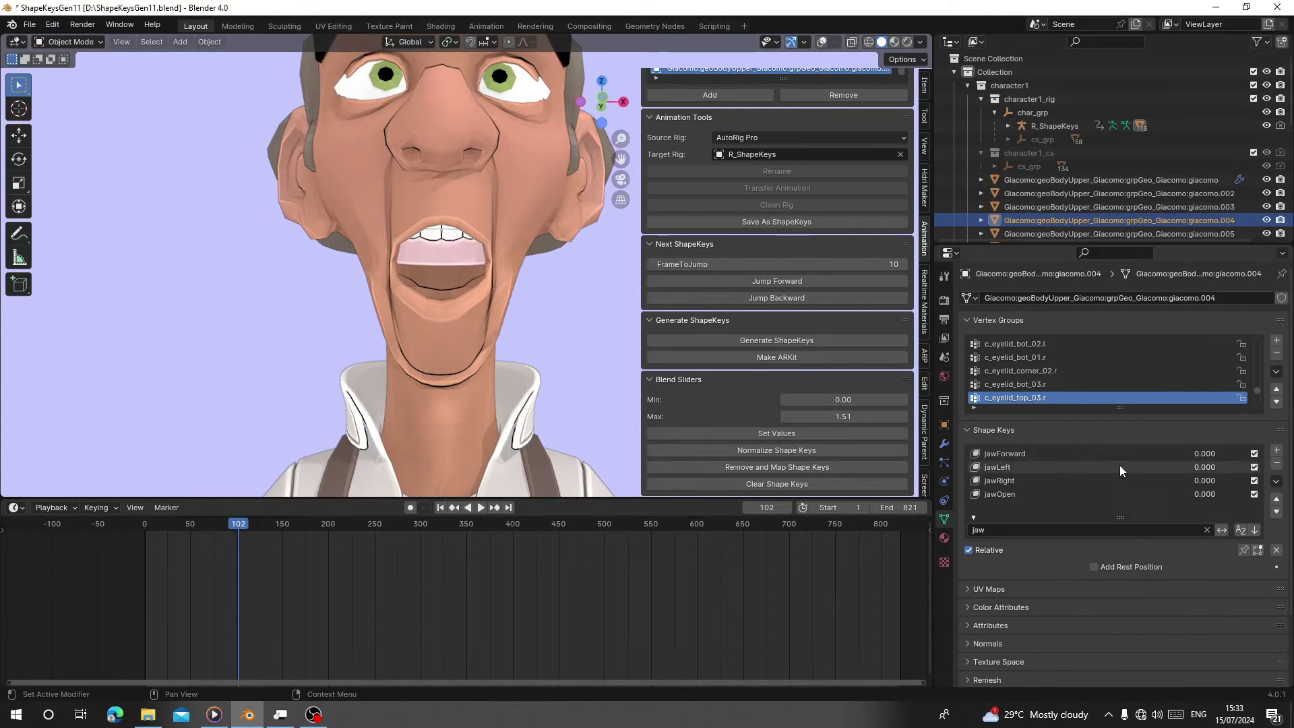
pyautogui.click(1024, 494)
pyautogui.moveTo(1096, 566); pyautogui.dragTo(1267, 566)
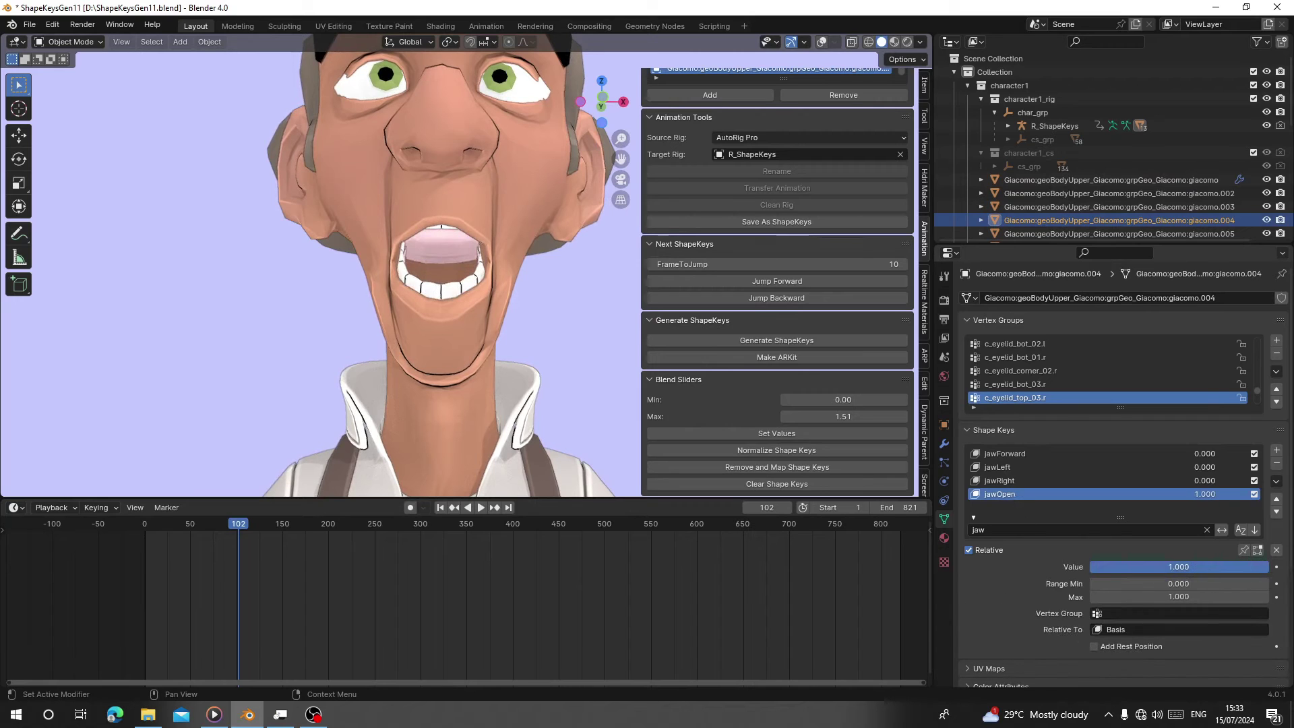
pyautogui.click(431, 247)
pyautogui.click(430, 248)
pyautogui.click(1006, 494)
pyautogui.moveTo(1095, 566); pyautogui.dragTo(1270, 566)
# Filter the head's shape keys by "blin" and test eyeBlinkLeft at 1.000, returning its value to 0.
pyautogui.keyDown('shift'); pyautogui.moveTo(447, 209); pyautogui.dragTo(402, 169, button='middle'); pyautogui.keyUp('shift')
pyautogui.click(401, 168)
pyautogui.click(1002, 529)
pyautogui.write('blinl')
pyautogui.press('BackSpace')
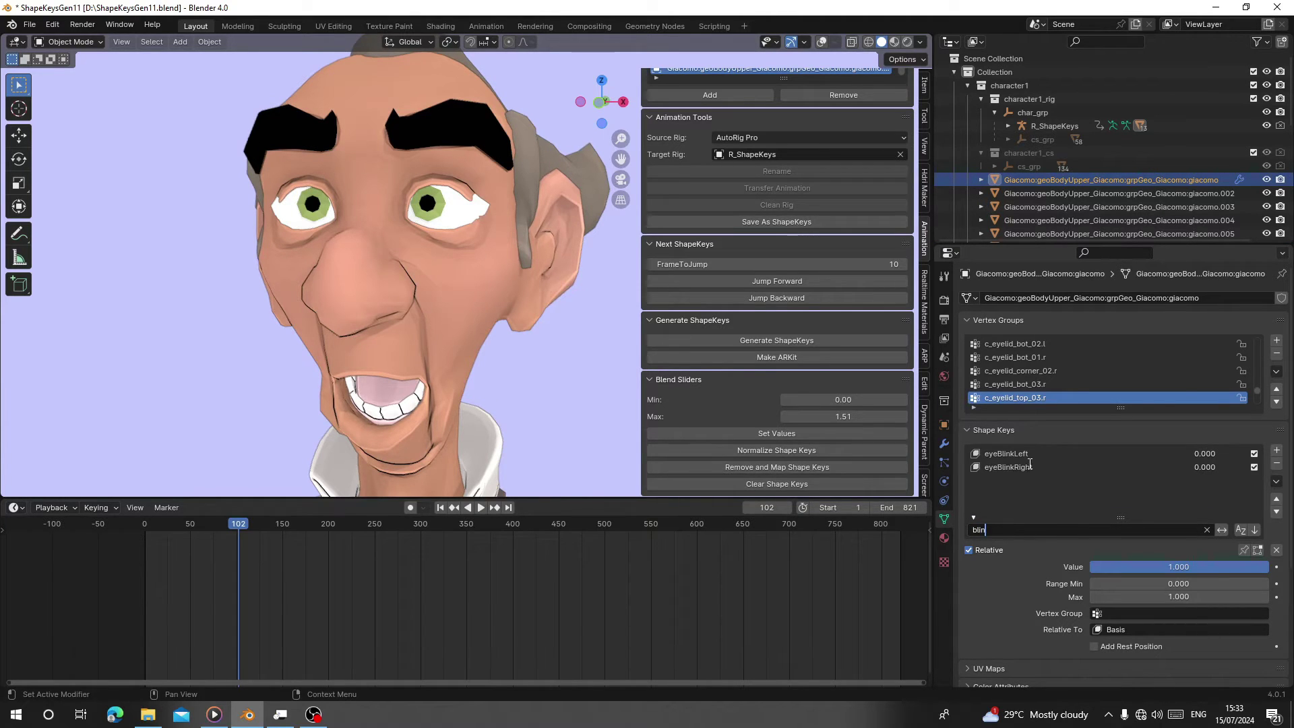
pyautogui.click(1030, 465)
pyautogui.click(1000, 454)
pyautogui.moveTo(1118, 568); pyautogui.dragTo(1268, 568)
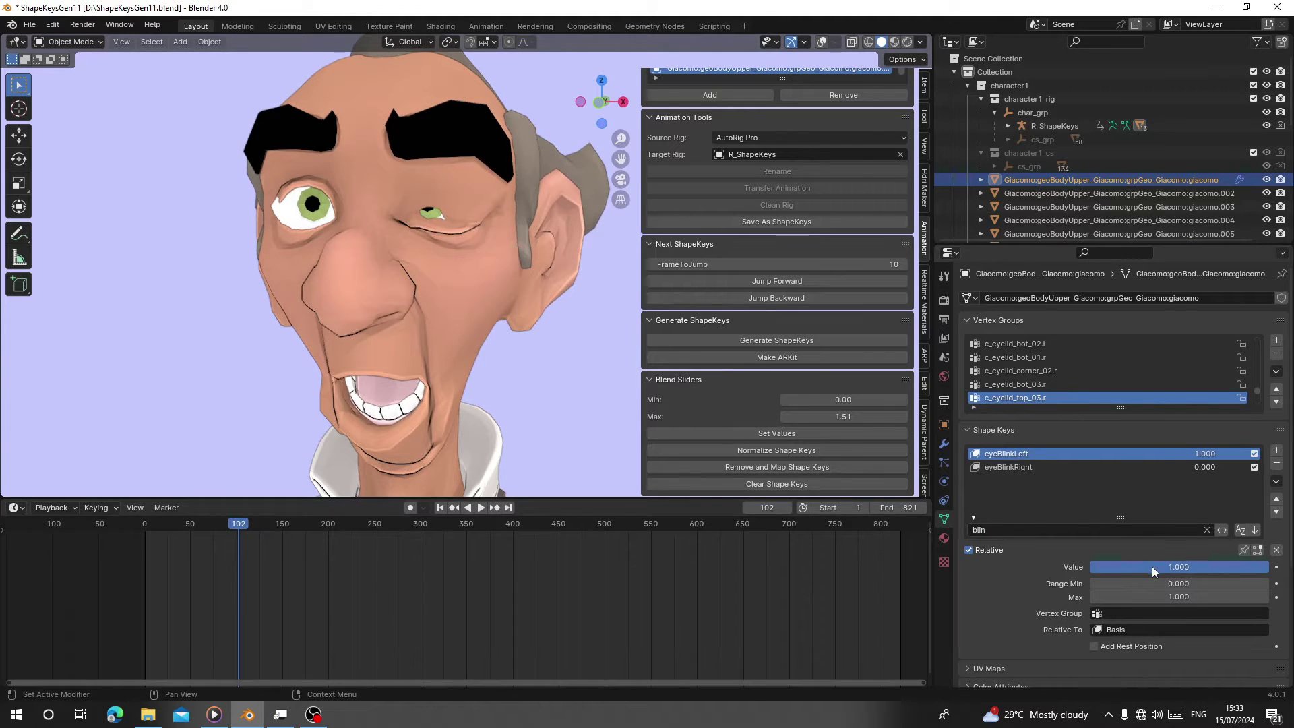
pyautogui.moveTo(1152, 566); pyautogui.dragTo(1017, 504)
# Reset the character's shape keys by applying a Blend Sliders maximum of 0, and restore the maximum to 1.
pyautogui.click(843, 417)
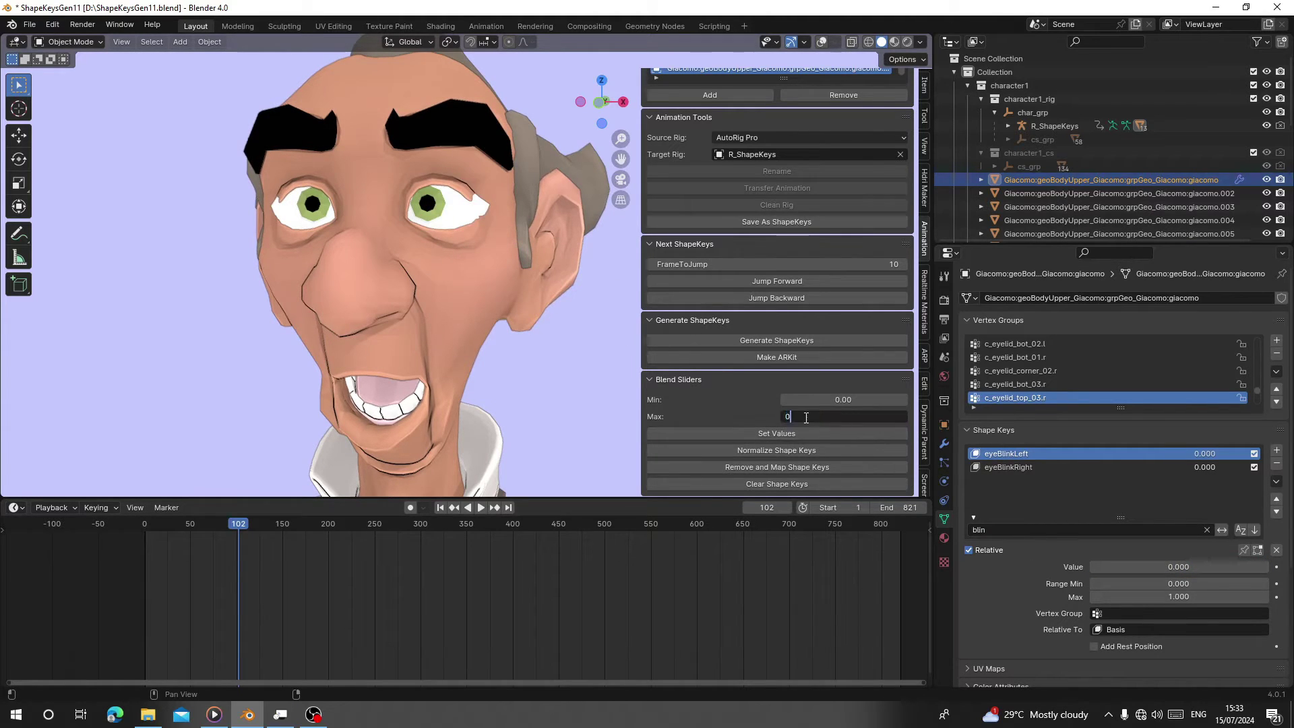
pyautogui.write('0')
pyautogui.press('Return')
pyautogui.click(775, 433)
pyautogui.click(812, 417)
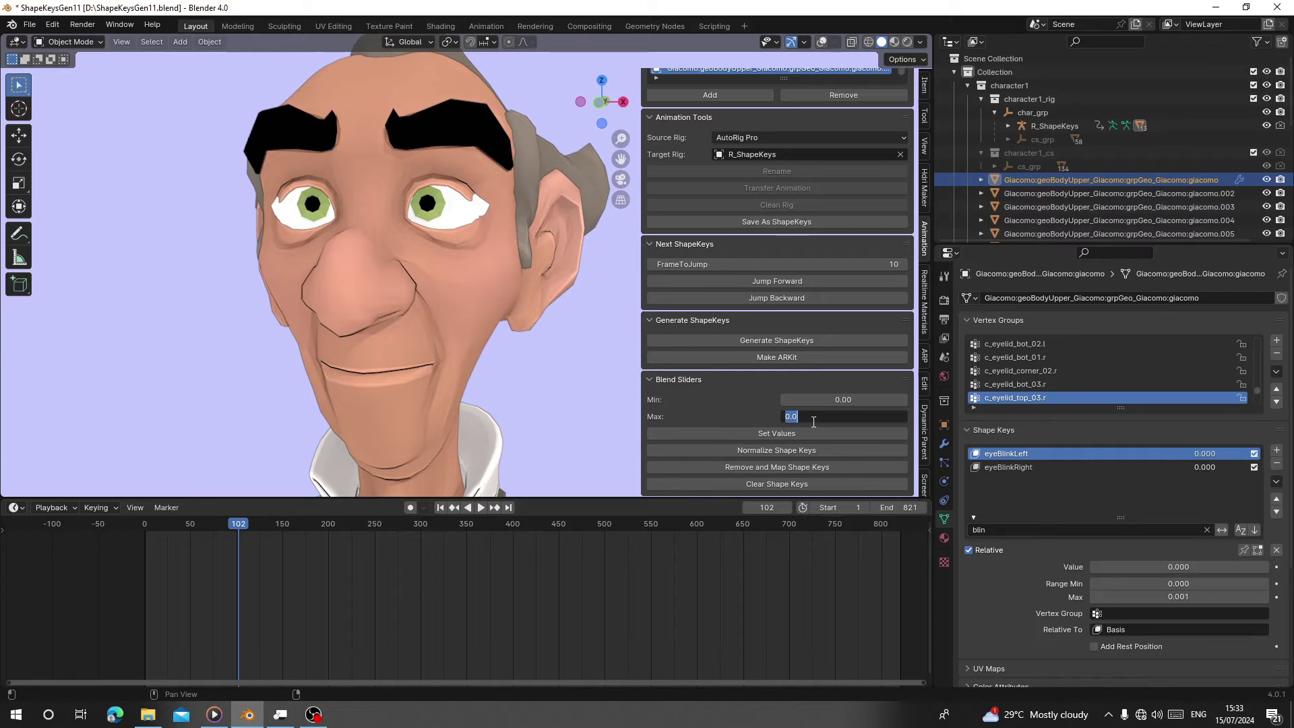
pyautogui.write('1')
pyautogui.press('Return')
pyautogui.click(766, 432)
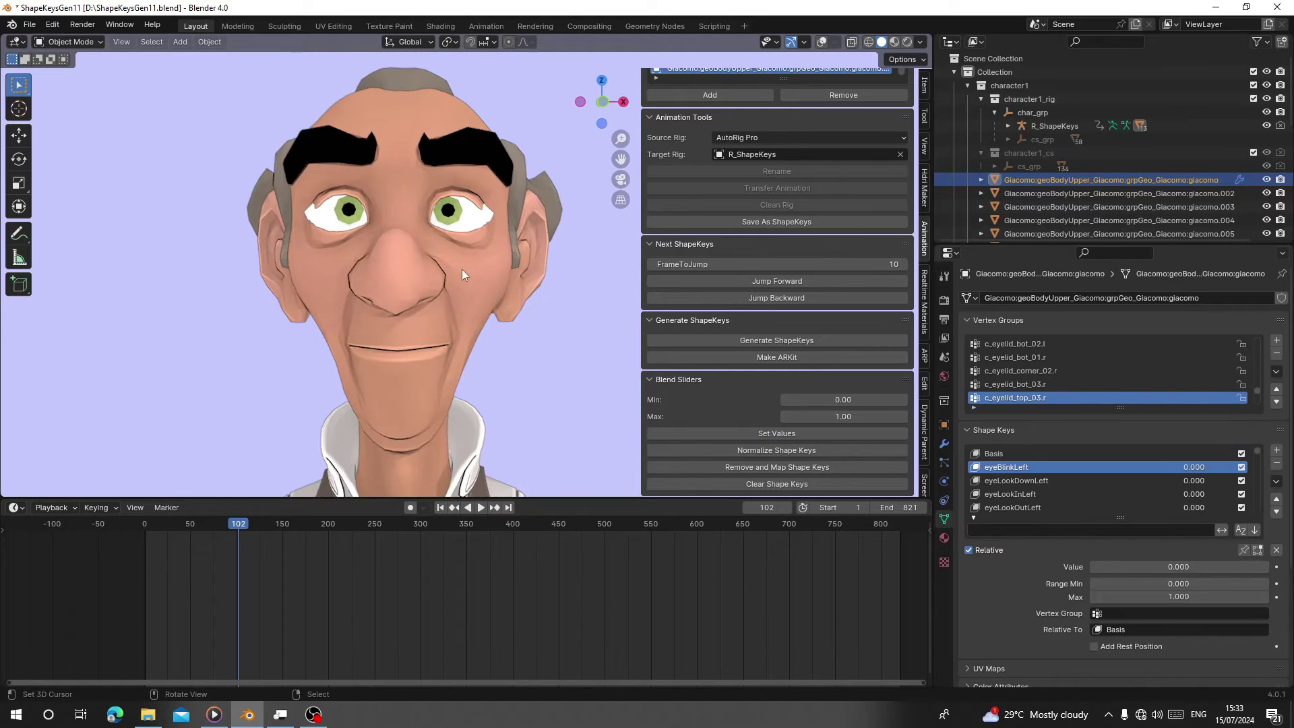
# Filter the shape keys of the giacomo.002 mesh by "blin" and set its eyeBlinkLeft to 1.000.
pyautogui.click(458, 290)
pyautogui.click(988, 530)
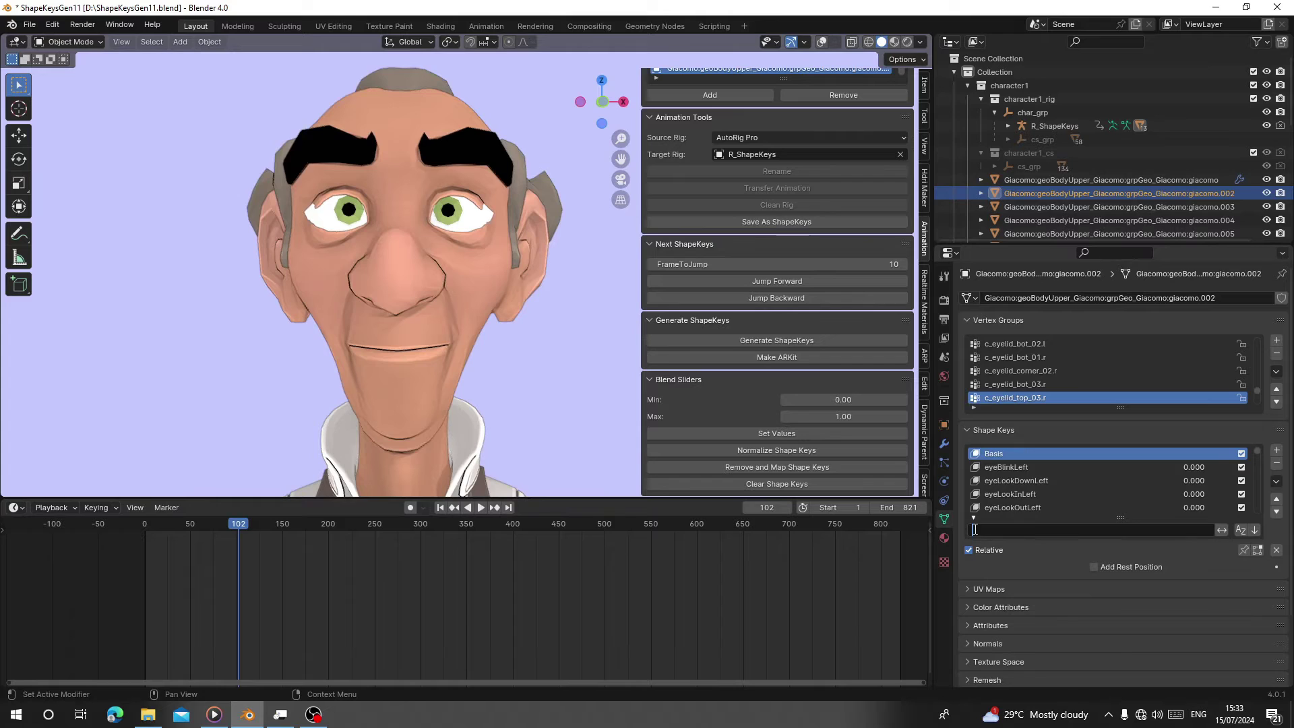
pyautogui.write('blin')
pyautogui.click(1007, 454)
pyautogui.moveTo(1146, 567); pyautogui.dragTo(1267, 567)
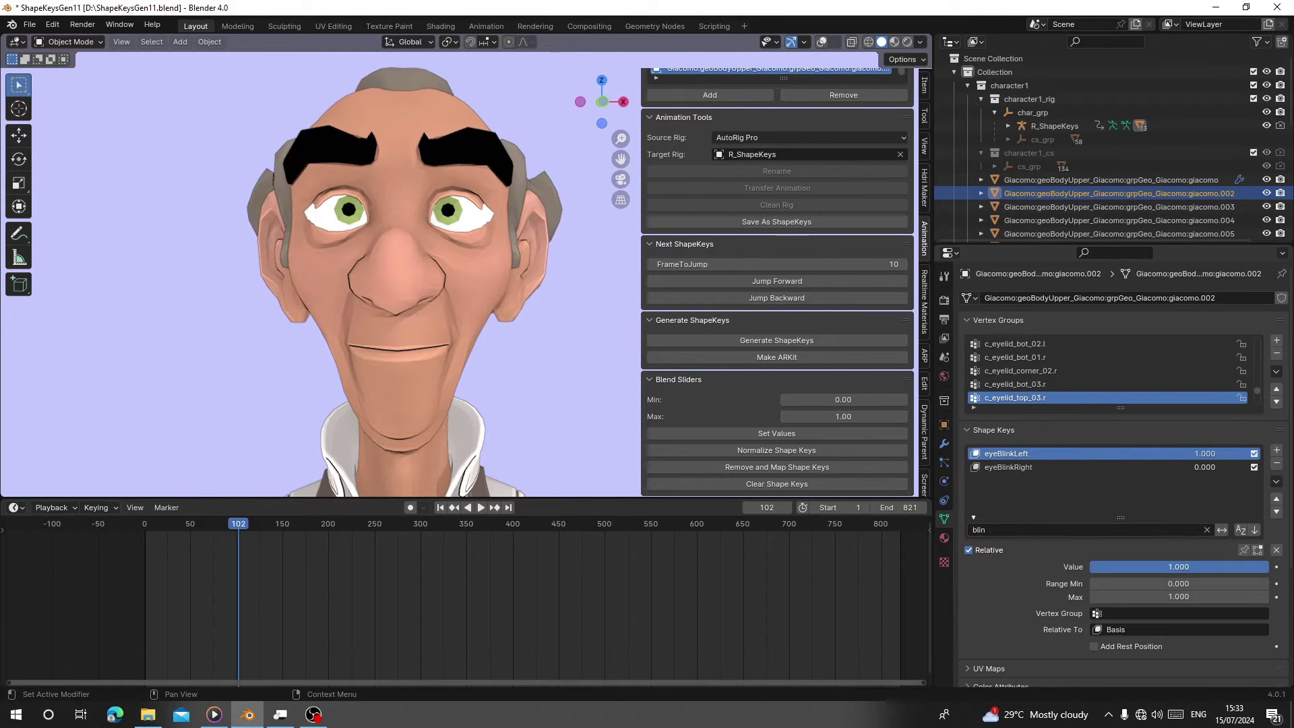
# Set eyeBlinkLeft to 1.000 on the head mesh to close the left eye.
pyautogui.click(462, 275)
pyautogui.press('g')
pyautogui.rightClick(473, 309)
pyautogui.moveTo(1133, 566); pyautogui.dragTo(1267, 567)
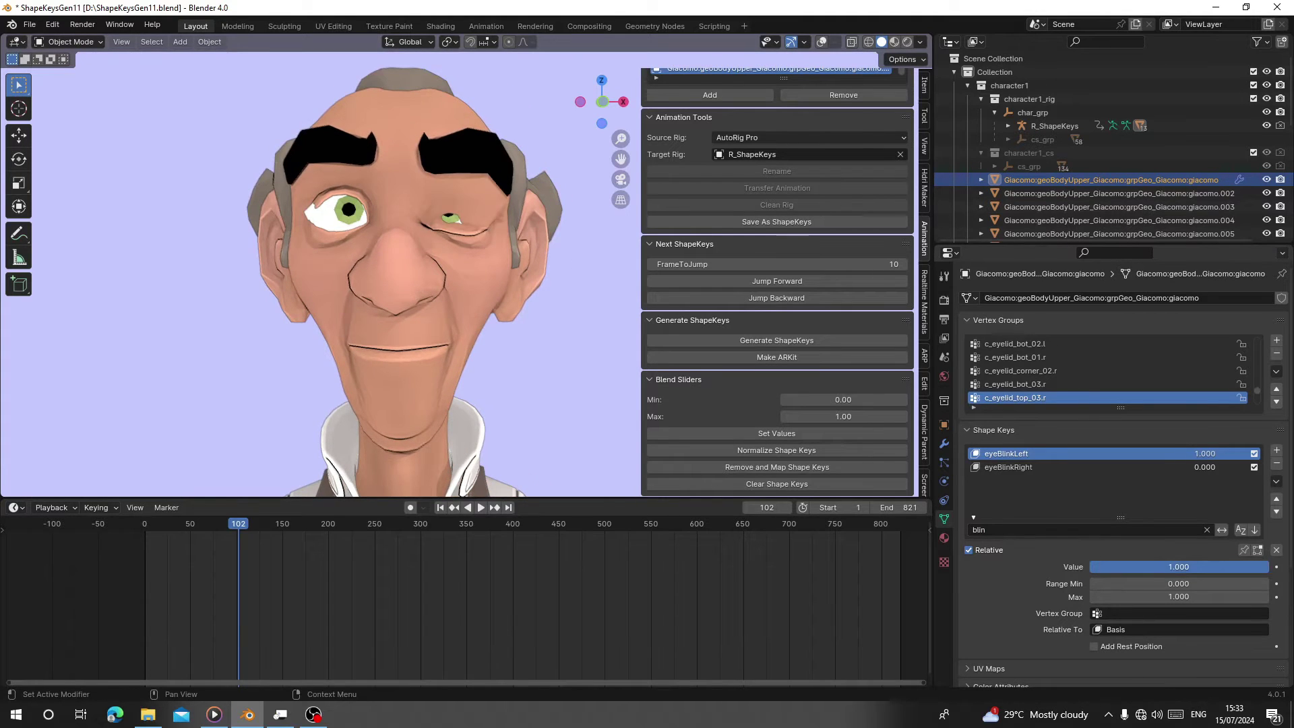
# Enter Sculpt Mode on the head and pull the left eyelids together over the eye with a resized Grab brush.
pyautogui.scroll(2, 422, 275)
pyautogui.keyDown('shift'); pyautogui.moveTo(422, 238); pyautogui.dragTo(416, 272, button='middle'); pyautogui.keyUp('shift')
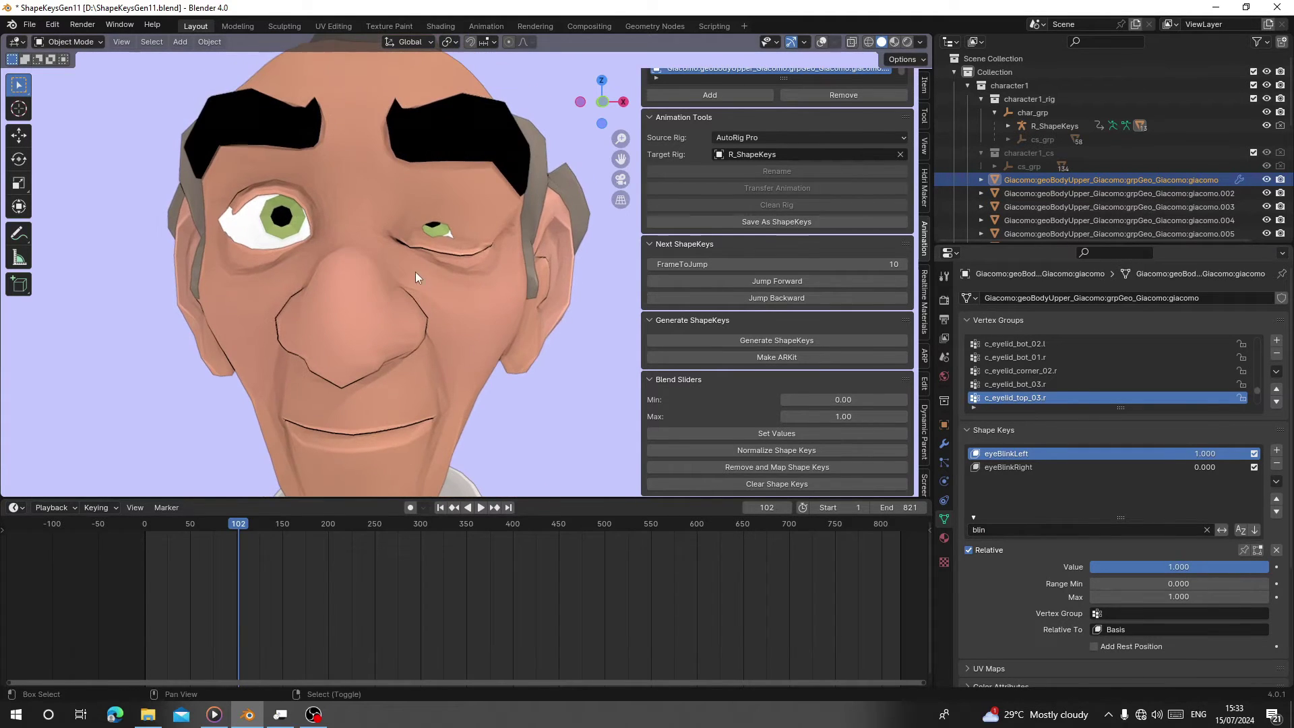
pyautogui.click(71, 42)
pyautogui.click(77, 88)
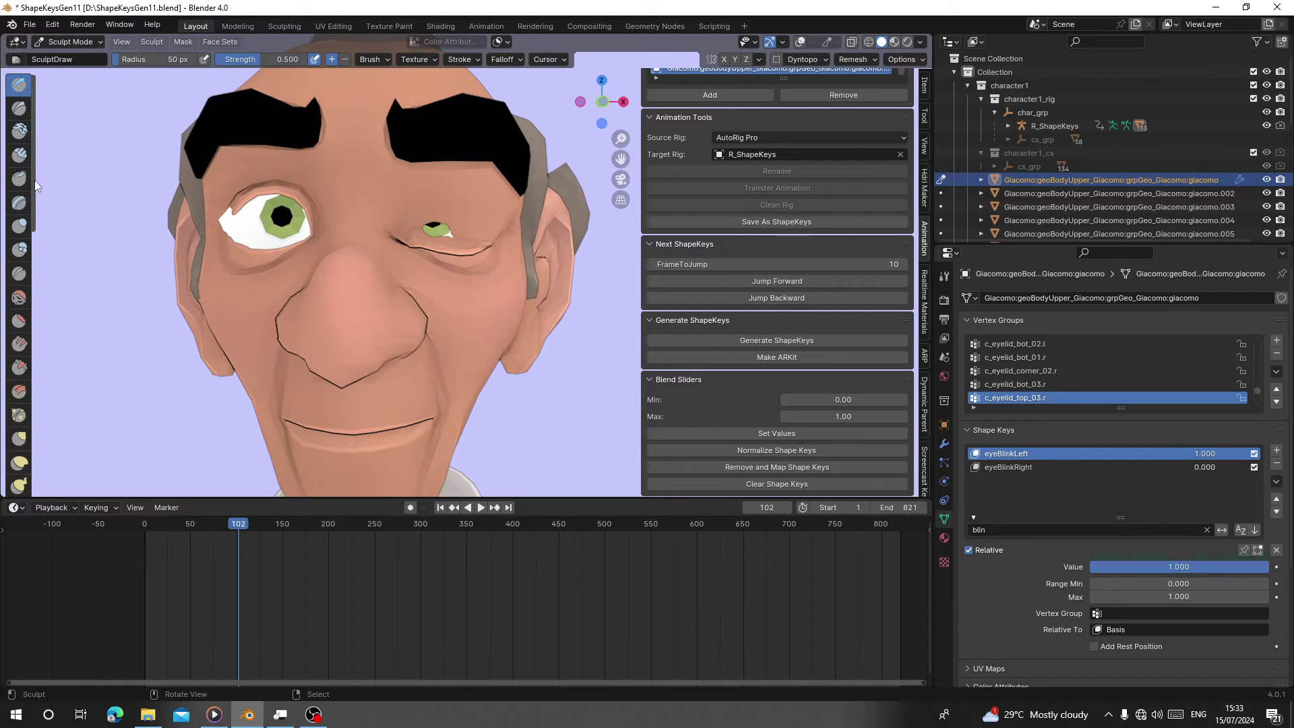
pyautogui.click(13, 272)
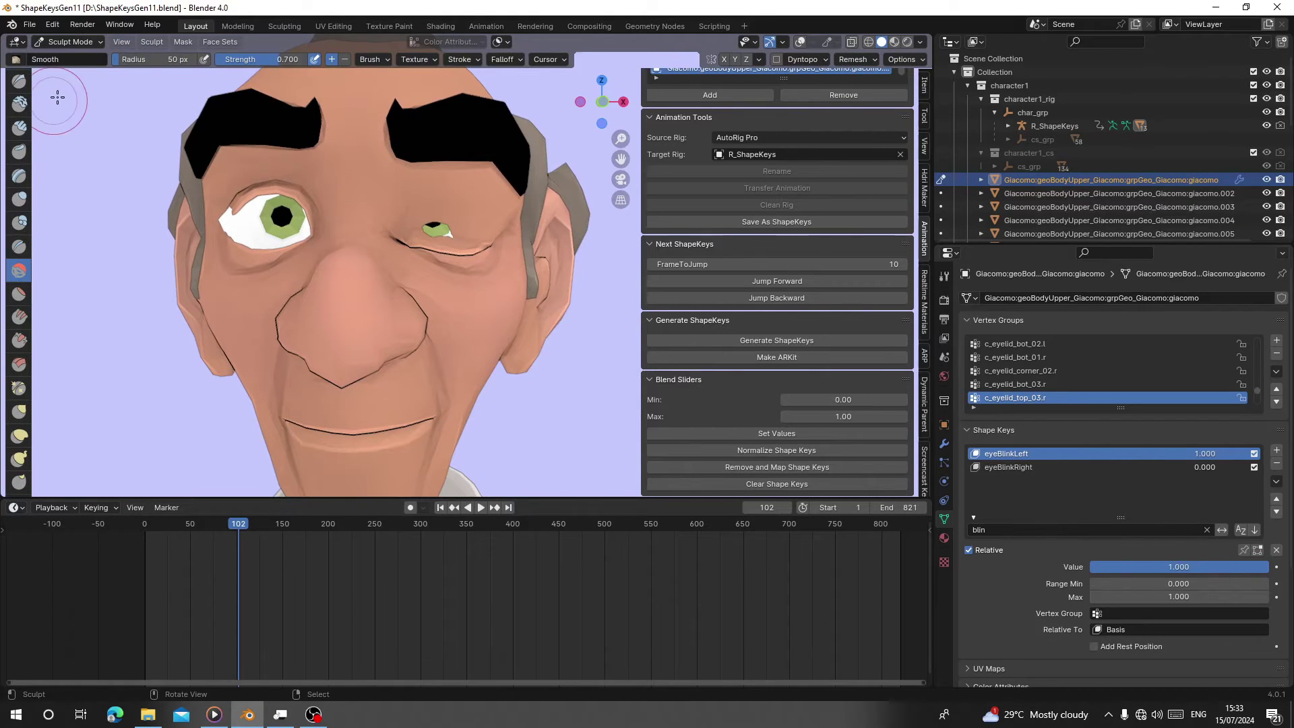
pyautogui.press('g')
pyautogui.moveTo(389, 215); pyautogui.dragTo(503, 262, button='middle')
pyautogui.press('f')
pyautogui.click(500, 251)
pyautogui.moveTo(509, 252); pyautogui.dragTo(508, 253)
pyautogui.moveTo(509, 254); pyautogui.dragTo(451, 258, button='middle')
pyautogui.moveTo(466, 262); pyautogui.dragTo(393, 252)
pyautogui.moveTo(453, 264); pyautogui.dragTo(433, 254, button='middle')
# Smooth the sculpted left eyelid, switch back to the Grab brush, and lower eyeBlinkLeft to 0.
pyautogui.moveTo(259, 60)
pyautogui.mouseDown()
pyautogui.moveTo(223, 60)
pyautogui.moveTo(233, 60)
pyautogui.mouseUp()
pyautogui.click(19, 271)
pyautogui.moveTo(405, 248); pyautogui.dragTo(402, 268)
pyautogui.click(19, 412)
pyautogui.moveTo(364, 256); pyautogui.dragTo(438, 250, button='middle')
pyautogui.moveTo(1193, 572); pyautogui.dragTo(1108, 573)
pyautogui.moveTo(434, 250); pyautogui.dragTo(503, 246, button='middle')
pyautogui.moveTo(1109, 572); pyautogui.dragTo(1018, 573)
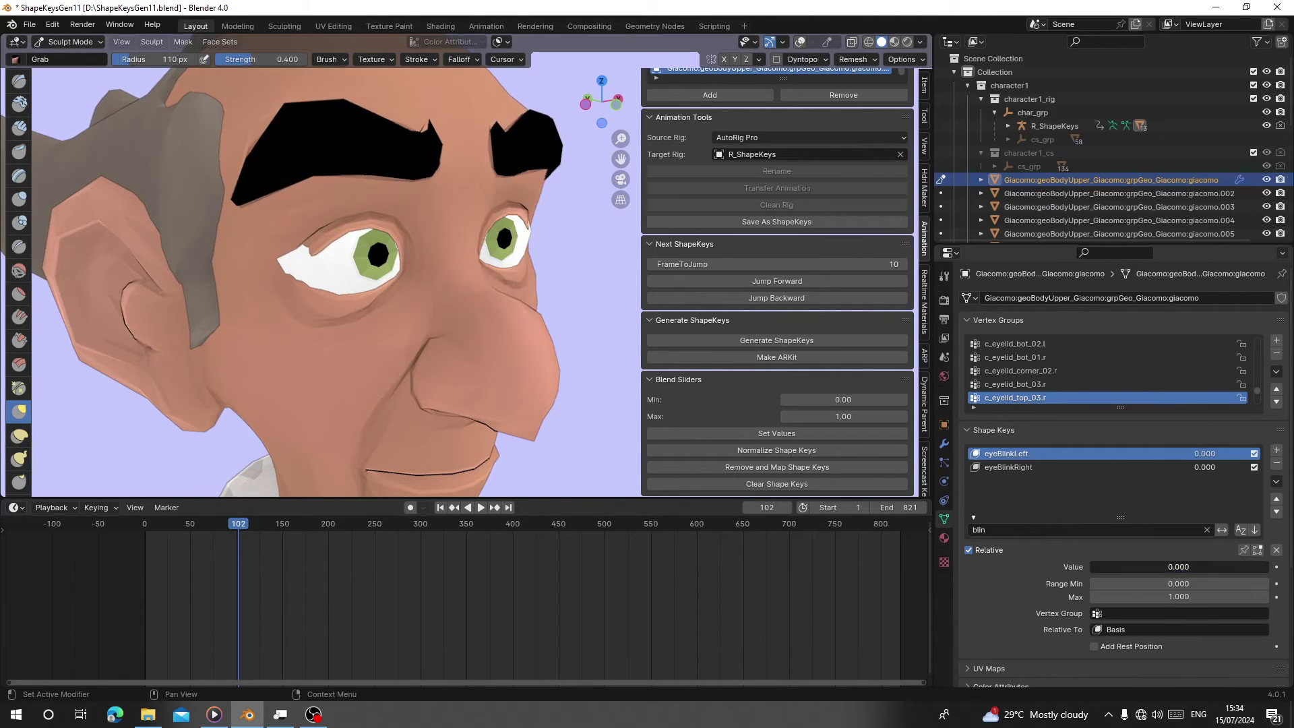
# Raise eyeBlinkRight on the head and reshape the right eyelids with the Grab brush so they cover the eye.
pyautogui.moveTo(565, 267); pyautogui.dragTo(471, 273, button='middle')
pyautogui.moveTo(207, 252); pyautogui.dragTo(236, 248, button='middle')
pyautogui.click(1034, 469)
pyautogui.moveTo(1100, 568); pyautogui.dragTo(1284, 568)
pyautogui.moveTo(256, 275); pyautogui.dragTo(309, 273, button='middle')
pyautogui.moveTo(314, 271); pyautogui.dragTo(318, 282)
pyautogui.moveTo(389, 277)
pyautogui.mouseDown(button='middle')
pyautogui.moveTo(424, 277)
pyautogui.moveTo(294, 277)
pyautogui.mouseUp(button='middle')
pyautogui.moveTo(1193, 568); pyautogui.dragTo(1122, 568)
pyautogui.moveTo(378, 273); pyautogui.dragTo(482, 275, button='middle')
pyautogui.moveTo(485, 274); pyautogui.dragTo(513, 241)
pyautogui.moveTo(512, 242); pyautogui.dragTo(396, 259, button='middle')
# Test the sculpted eyeBlinkRight key at full value and return it to 0.
pyautogui.scroll(-4, 474, 279)
pyautogui.moveTo(1190, 568); pyautogui.dragTo(1269, 567)
pyautogui.moveTo(1269, 567); pyautogui.dragTo(1090, 567)
pyautogui.moveTo(383, 268); pyautogui.dragTo(335, 260, button='middle')
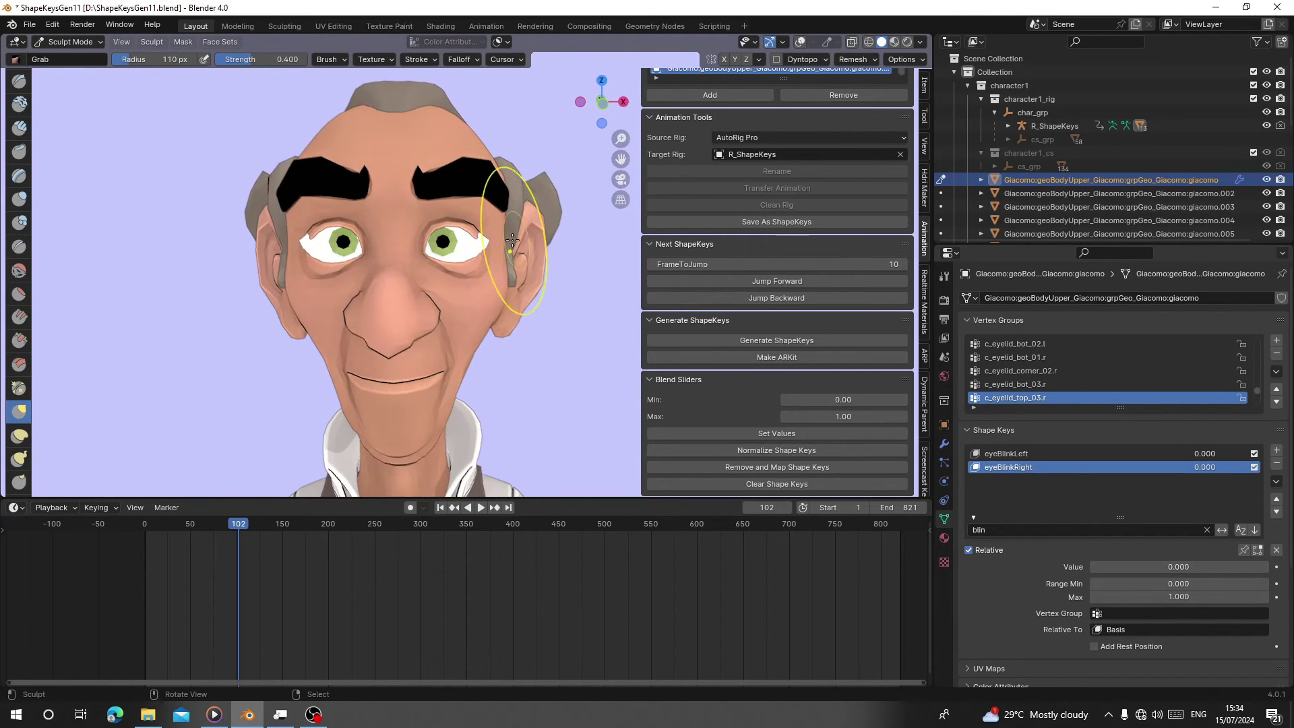
# Preview the head with Simplify's viewport Max Subdivision at 1, restore it to 0, and return to Object Mode.
pyautogui.click(944, 300)
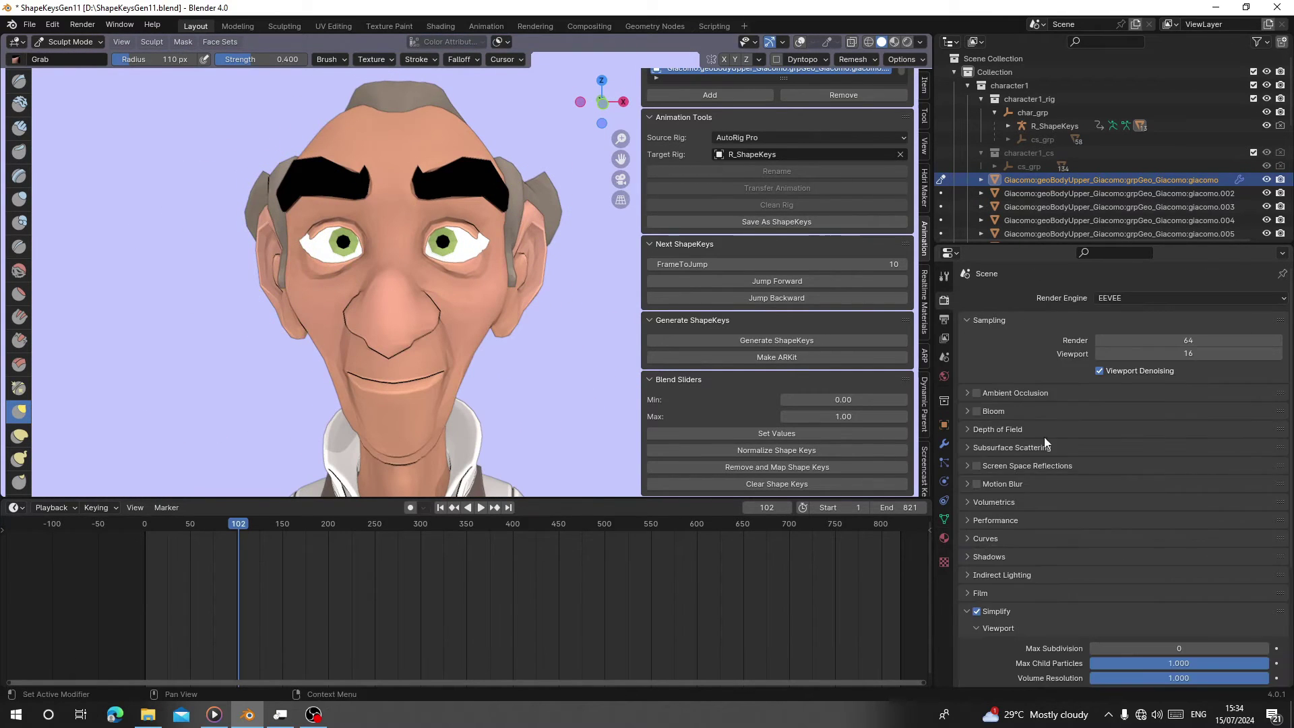
pyautogui.scroll(-1, 1146, 506)
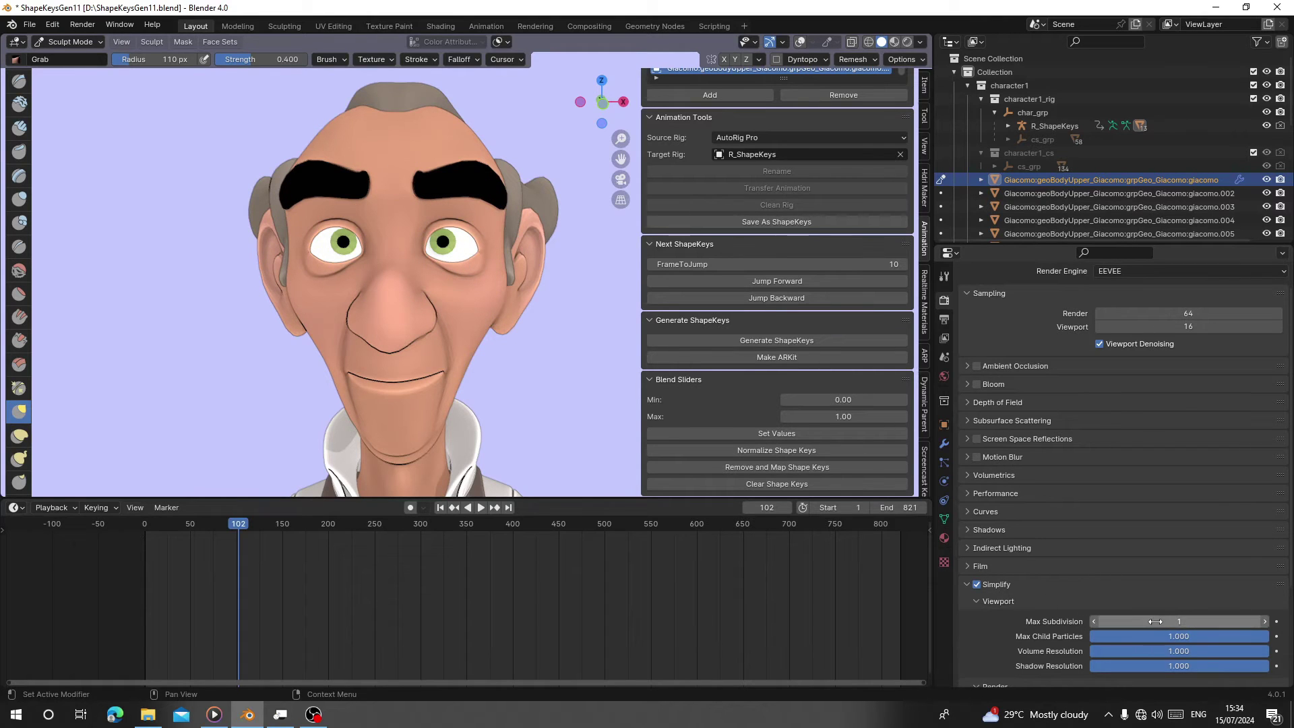
pyautogui.moveTo(1156, 622); pyautogui.dragTo(1142, 622)
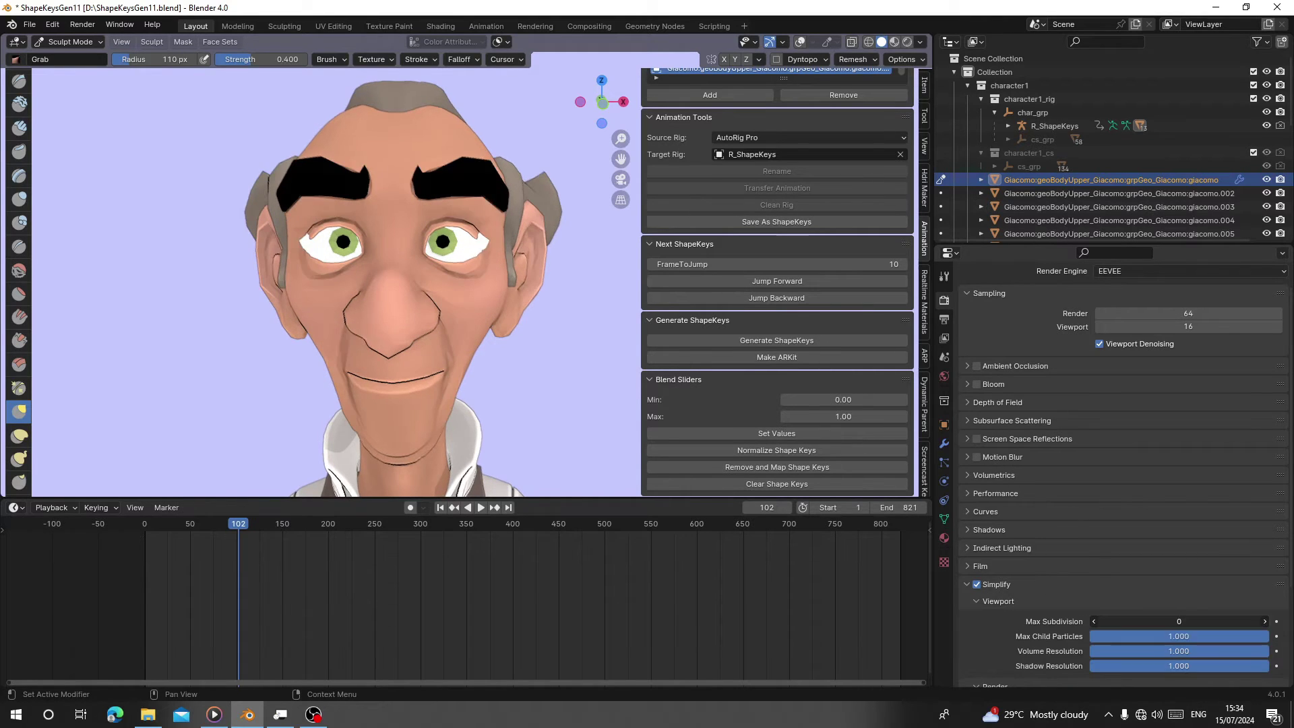
pyautogui.click(71, 42)
pyautogui.click(77, 49)
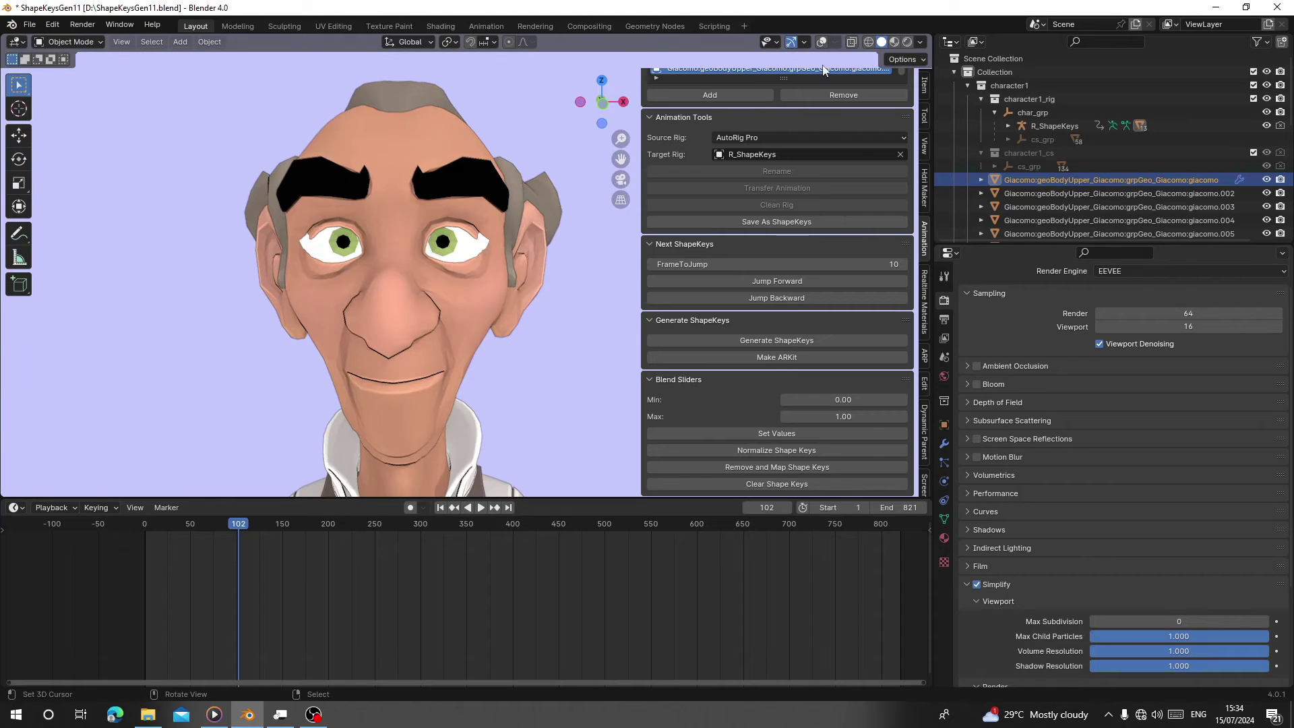